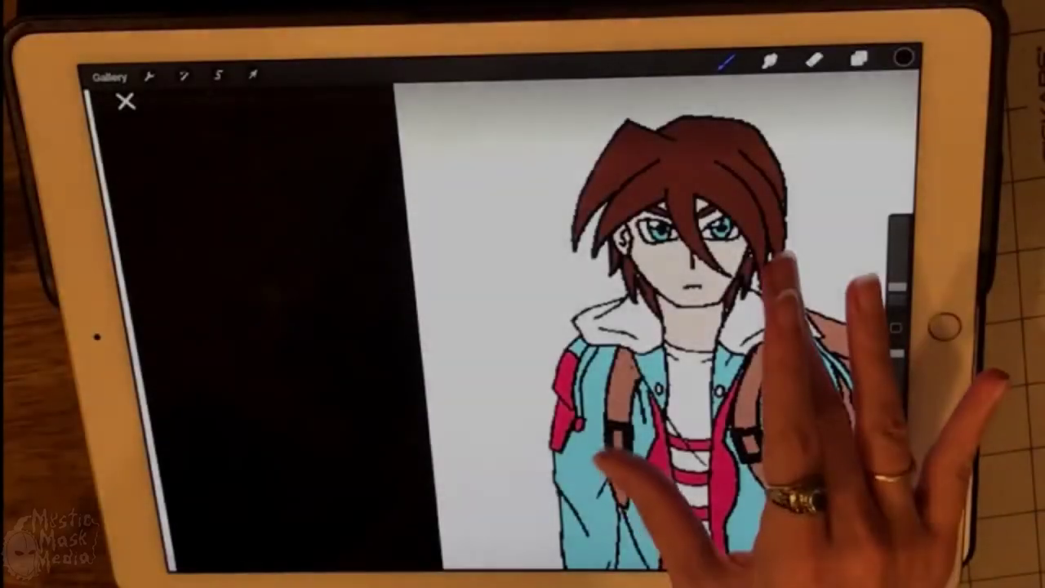
scroll(775, 351, down, 5)
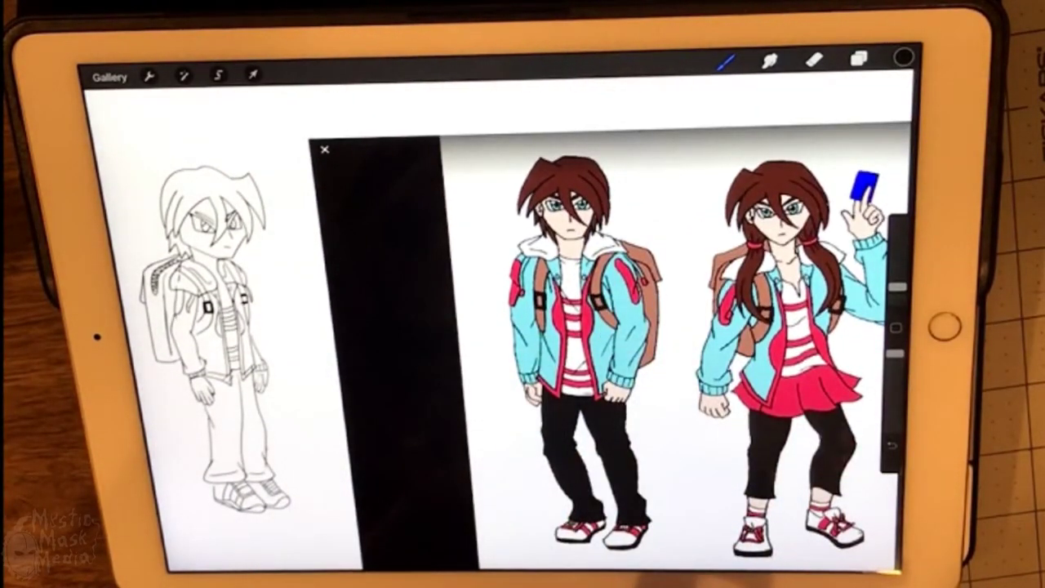
scroll(612, 343, up, 4)
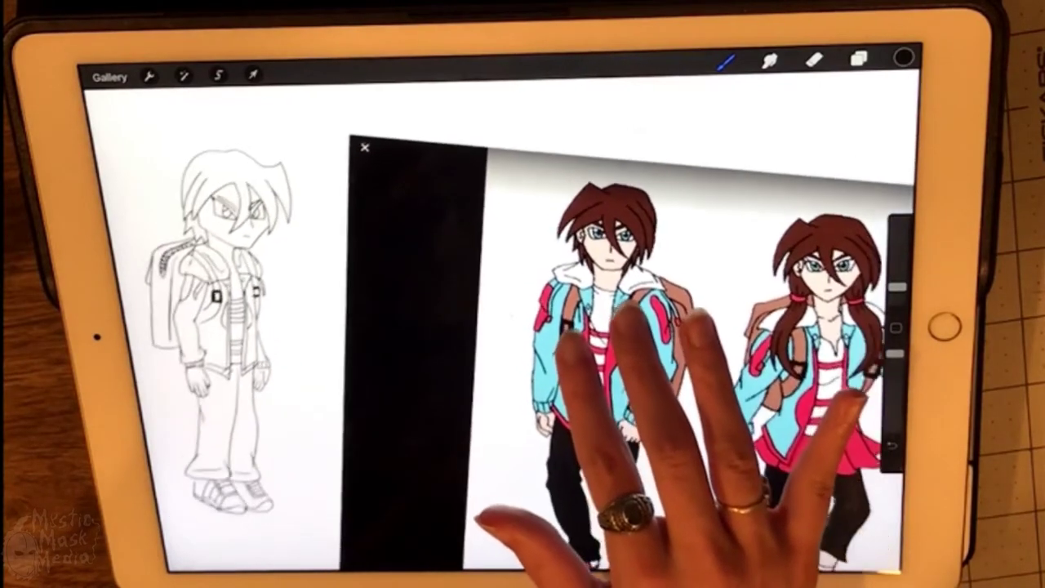
scroll(654, 368, down, 3)
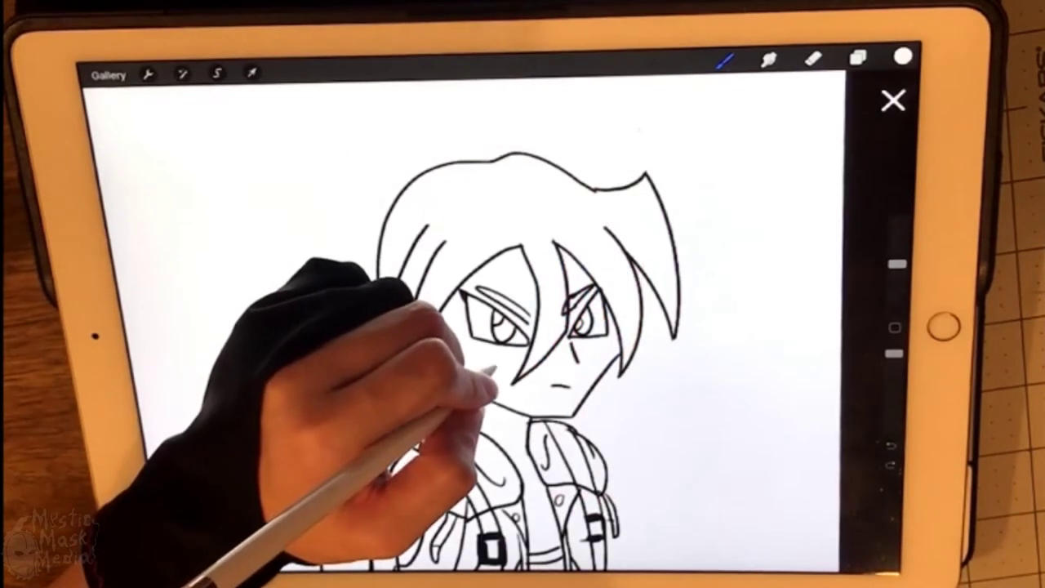
- Colour the line-art character's face, and paint the jacket sleeve light blue
mouse_move(494, 368)
mouse_down()
mouse_move(467, 361)
mouse_move(495, 386)
mouse_move(435, 347)
mouse_move(486, 368)
mouse_move(519, 362)
mouse_move(500, 379)
mouse_move(525, 396)
mouse_move(490, 401)
mouse_move(466, 373)
mouse_up()
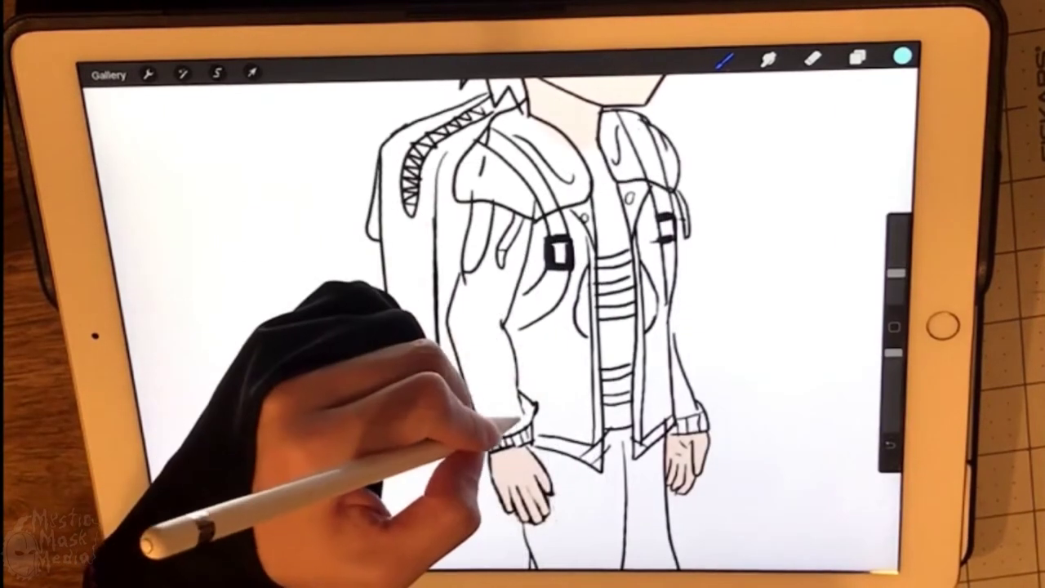
mouse_move(515, 423)
mouse_down()
mouse_move(520, 412)
mouse_move(477, 429)
mouse_move(470, 390)
mouse_move(478, 406)
mouse_move(501, 365)
mouse_move(478, 339)
mouse_move(467, 372)
mouse_move(450, 362)
mouse_move(448, 303)
mouse_move(464, 281)
mouse_move(450, 327)
mouse_up()
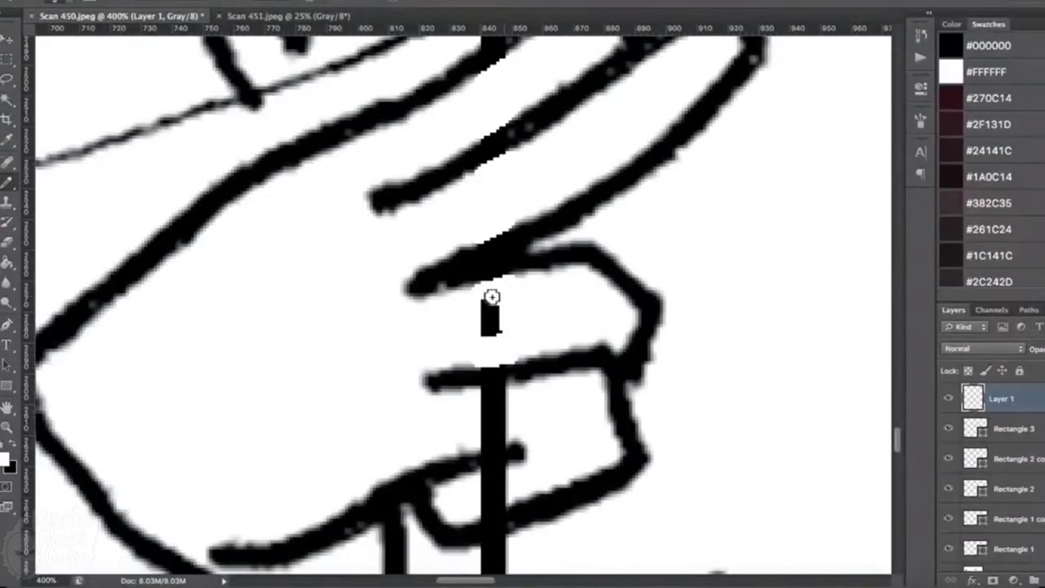
- In Photoshop, paint white over the vertical panel border where it crosses the pointing hand's fingers
mouse_move(492, 296)
mouse_down()
mouse_move(490, 343)
mouse_move(496, 337)
mouse_move(464, 334)
mouse_up()
scroll(492, 338, down, 2)
mouse_move(492, 381)
mouse_down()
mouse_move(466, 383)
mouse_move(468, 351)
mouse_move(495, 413)
mouse_move(463, 420)
mouse_move(495, 434)
mouse_move(467, 437)
mouse_up()
key(super+minus)
key(super+minus)
key(super+minus)
key(super+minus)
scroll(467, 437, up, 2)
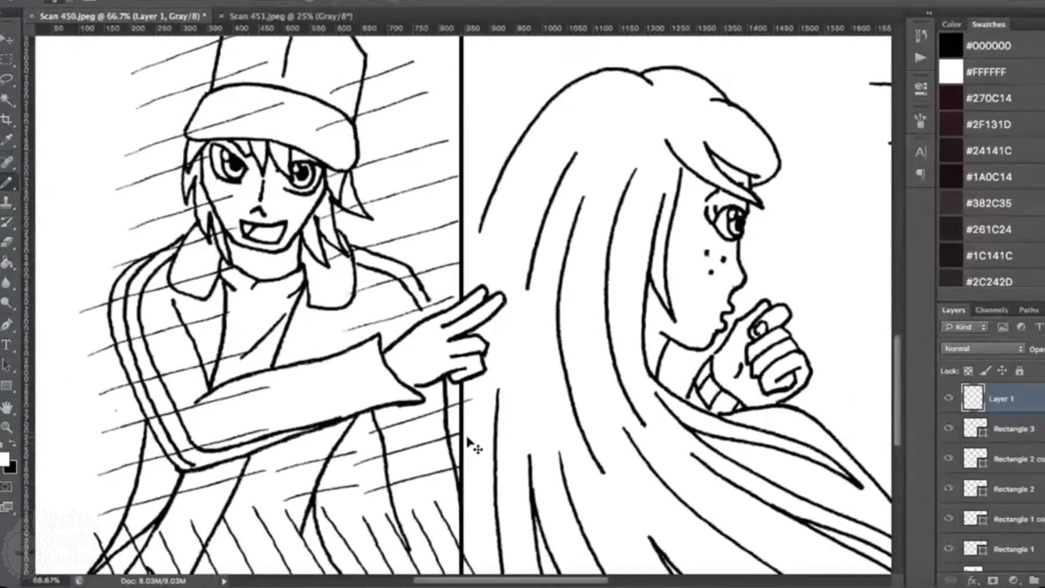
- Rename Layer 1 as White
key(ctrl+minus)
key(ctrl+minus)
double_click(1001, 398)
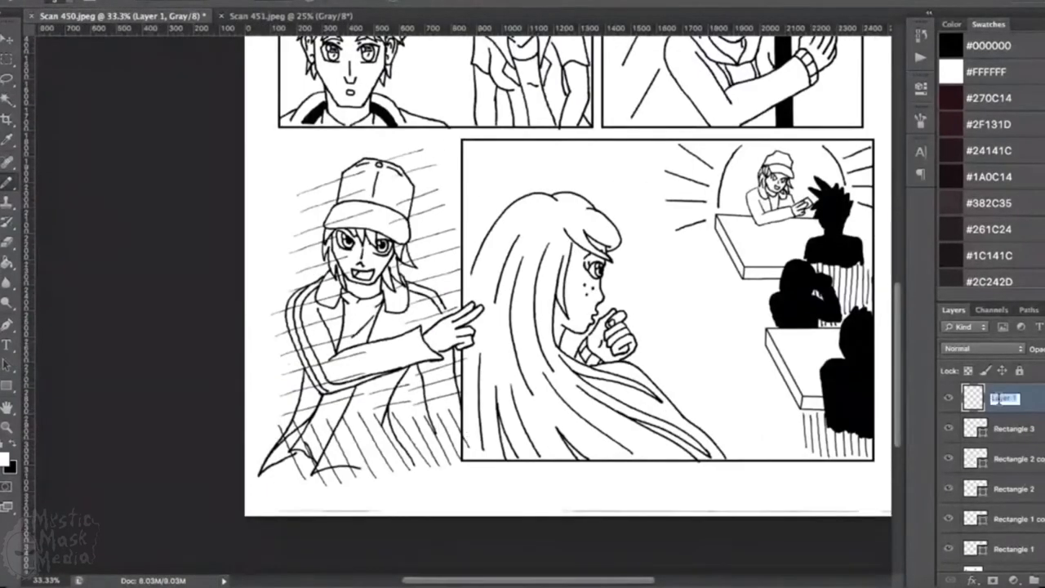
text(White)
key(Return)
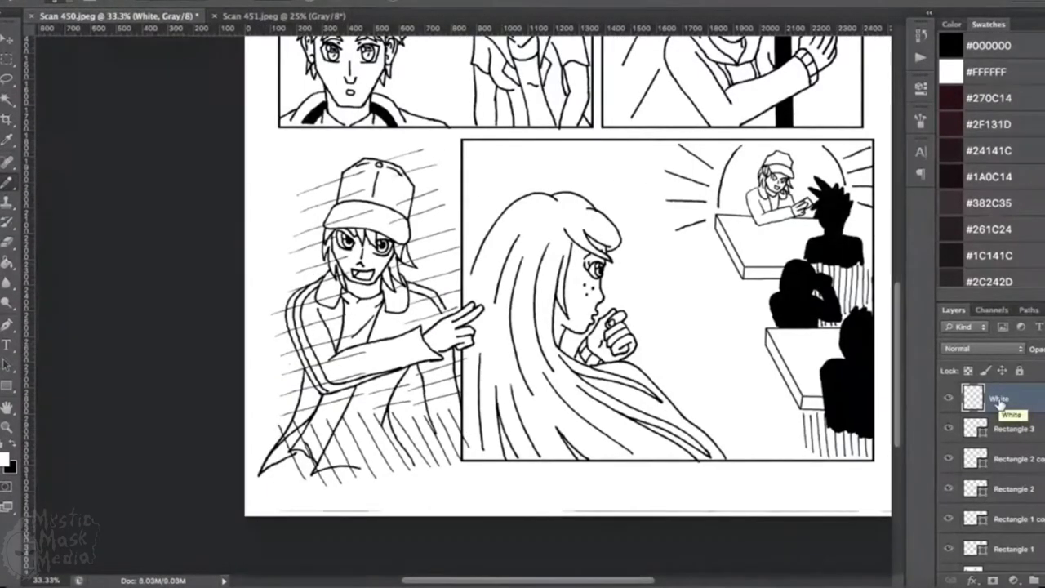
scroll(898, 384, up, 10)
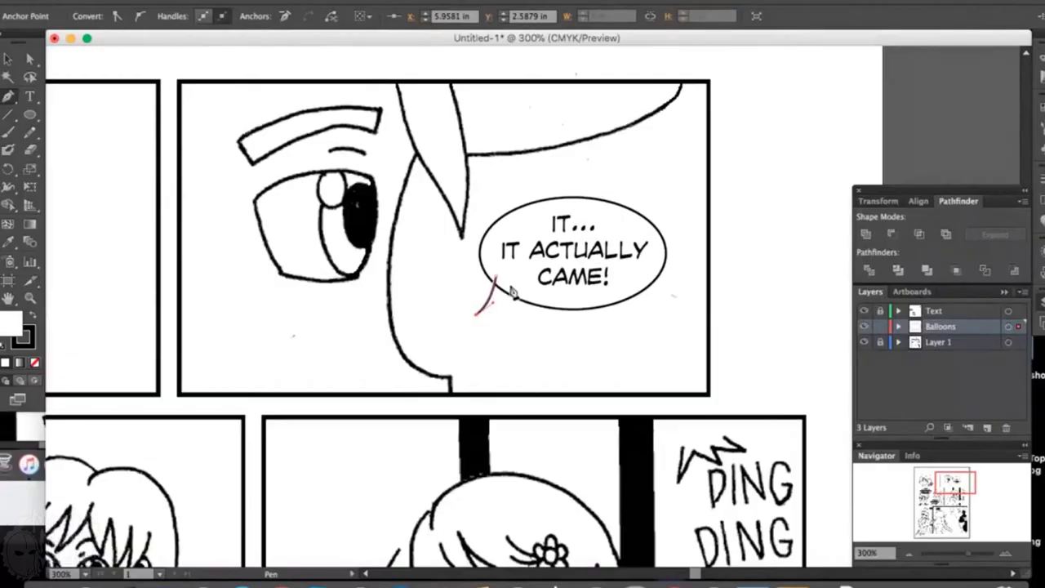
- In Illustrator, draw a closed, curved, pointed tail at the lower edge of the "IT... IT ACTUALLY CAME!" balloon
drag(510, 282, 523, 258)
click(8, 60)
click(8, 97)
click(510, 282)
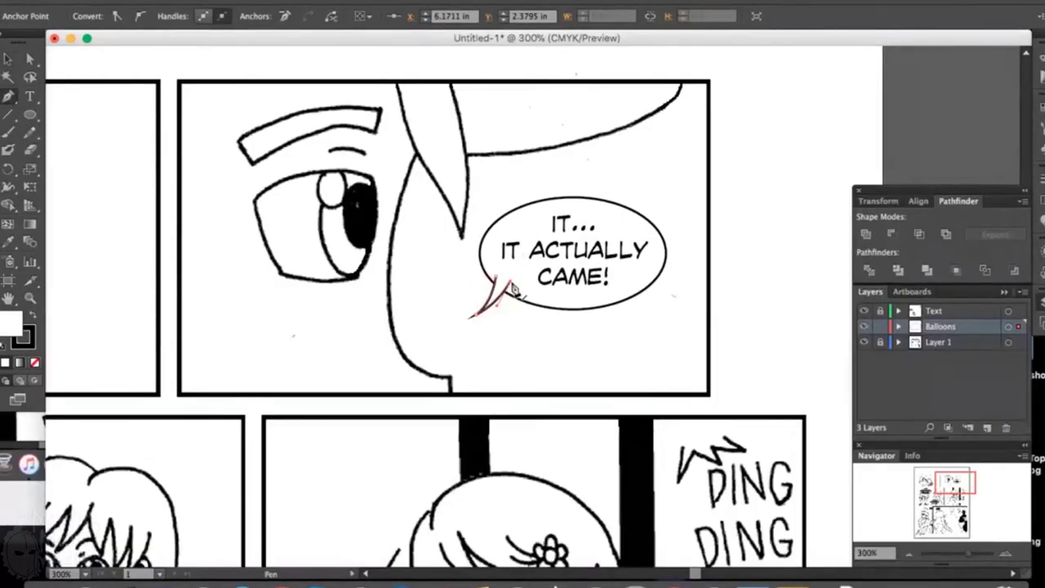
click(495, 278)
- Unite the tail with the "IT... IT ACTUALLY CAME!" balloon into one shape
click(8, 60)
shift+click(523, 207)
click(866, 235)
click(690, 273)
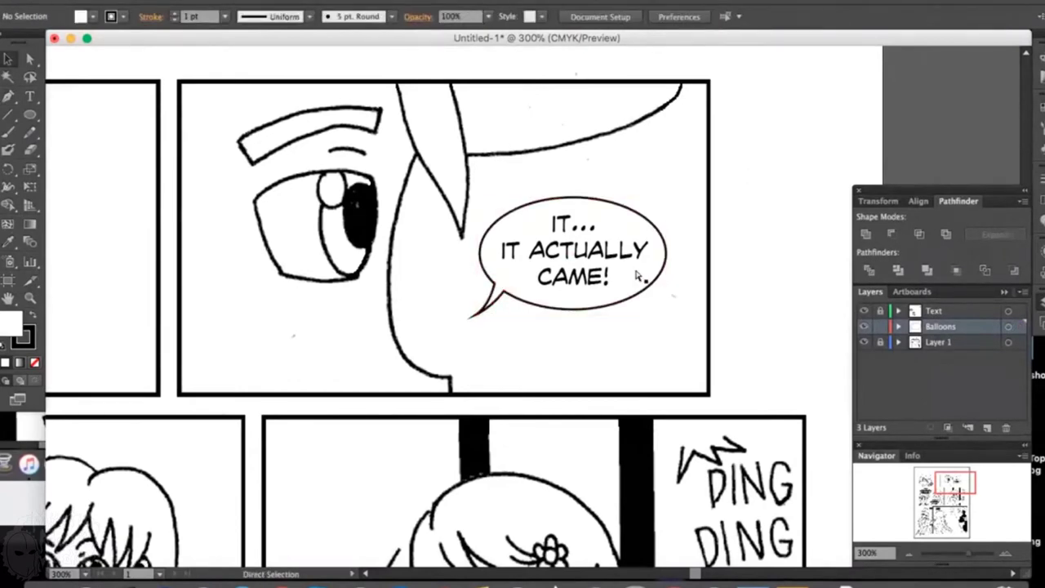
key(super+minus)
key(super+minus)
key(super+minus)
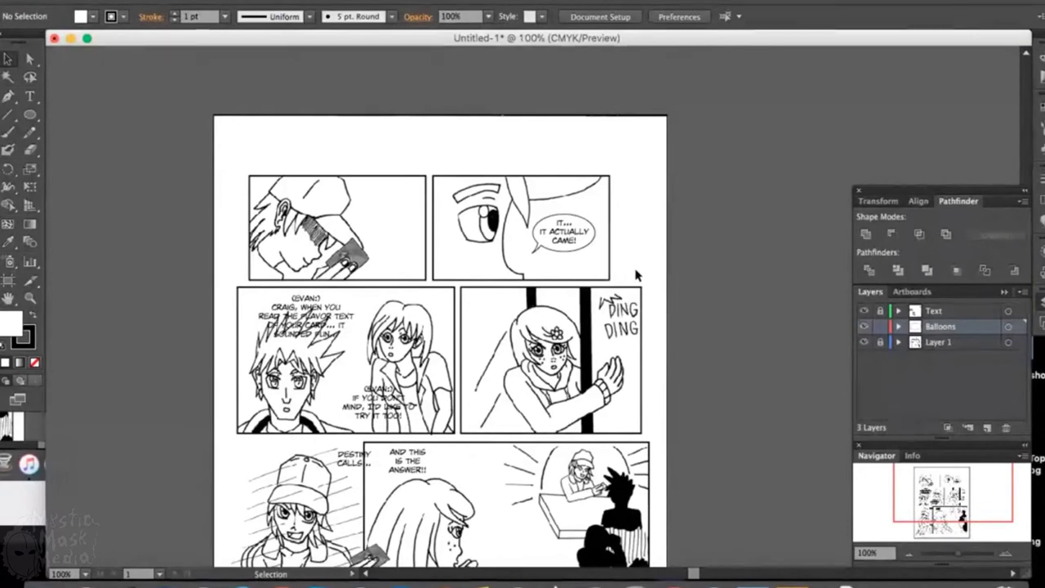
- Draw an elliptical balloon around the "READ THE FLAVOR TEXT OF YOUR CARD" dialogue above the spiky-haired character
key(a)
key(super+plus)
key(super+plus)
key(super+plus)
click(933, 493)
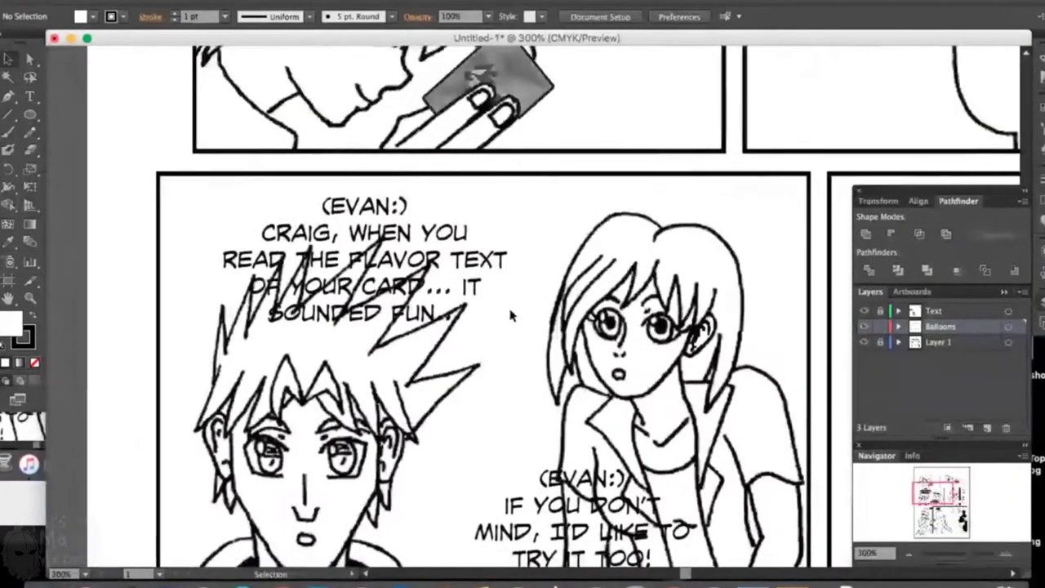
click(30, 116)
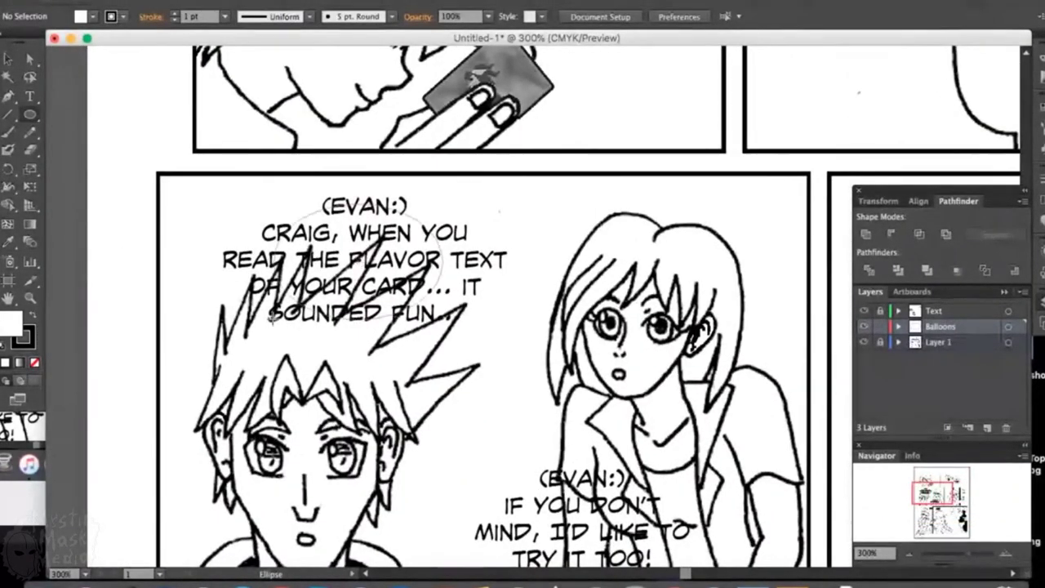
drag(539, 174, 176, 353)
- Tighten the flavor-text balloon by pulling its top, bottom and both sides closer to the dialogue
click(13, 62)
drag(357, 174, 358, 182)
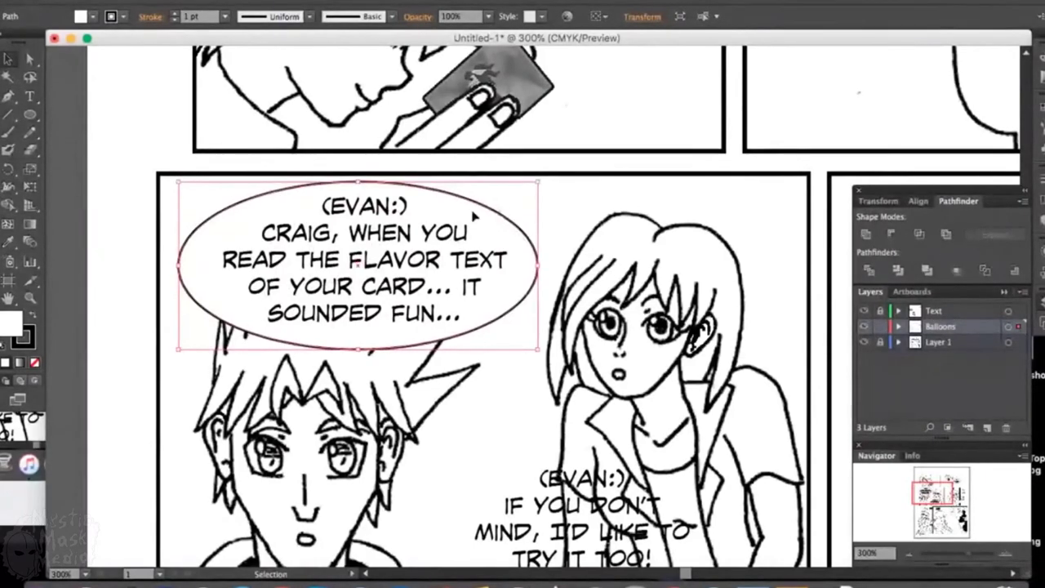
drag(538, 265, 527, 265)
drag(179, 265, 202, 267)
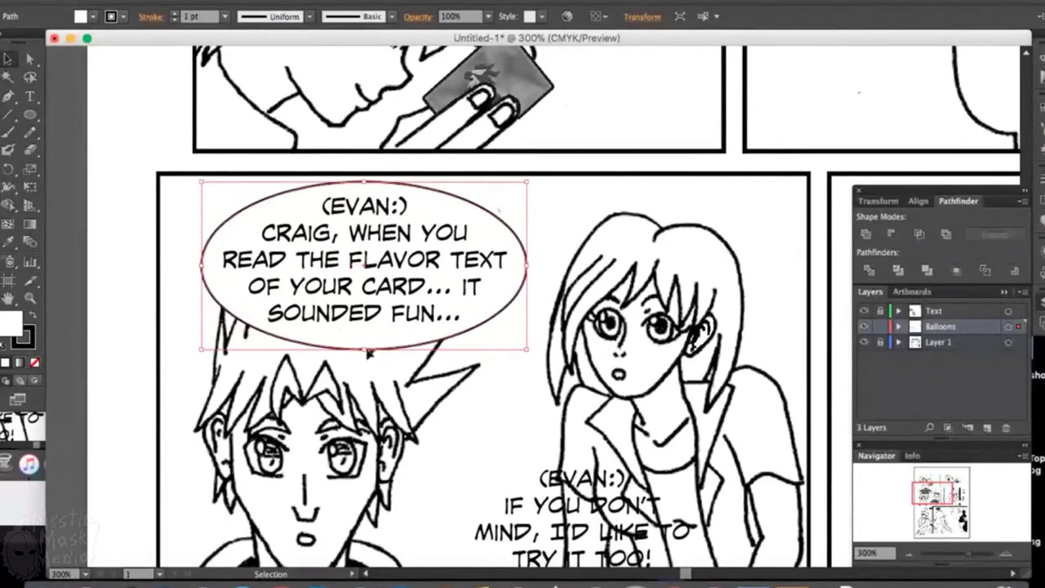
drag(365, 350, 365, 348)
click(549, 266)
- Draw an elliptical balloon around the "IF YOU DON'T MIND, I'D LIKE TO TRY IT TOO!" dialogue
scroll(539, 278, down, 3)
scroll(523, 286, right, 2)
key(l)
scroll(457, 326, right, 4)
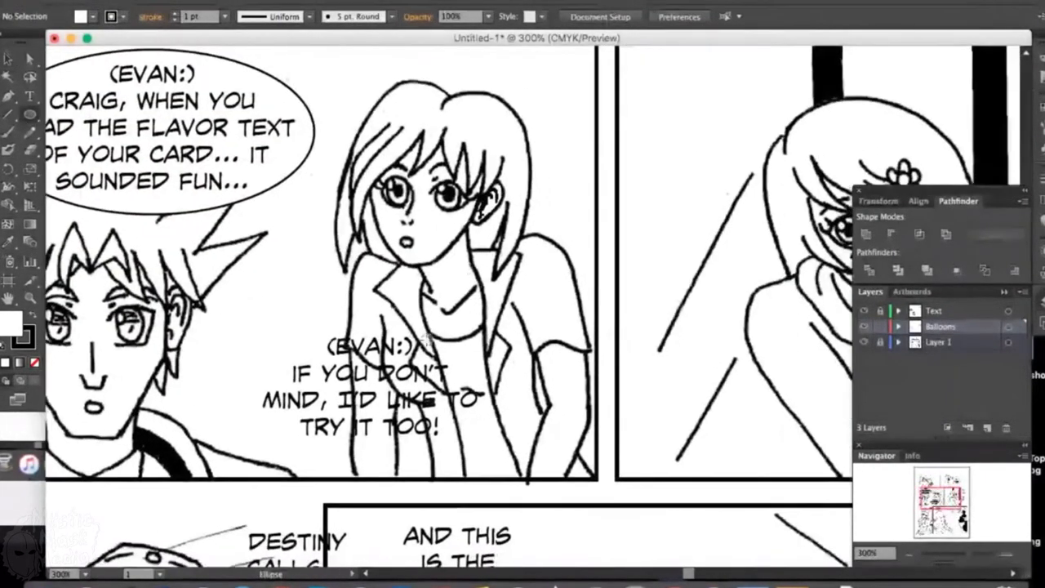
mouse_move(228, 319)
mouse_down()
mouse_move(482, 465)
mouse_move(516, 464)
mouse_up()
- Tighten the "TRY IT TOO!" balloon by pulling its top and both sides closer to the text
key(v)
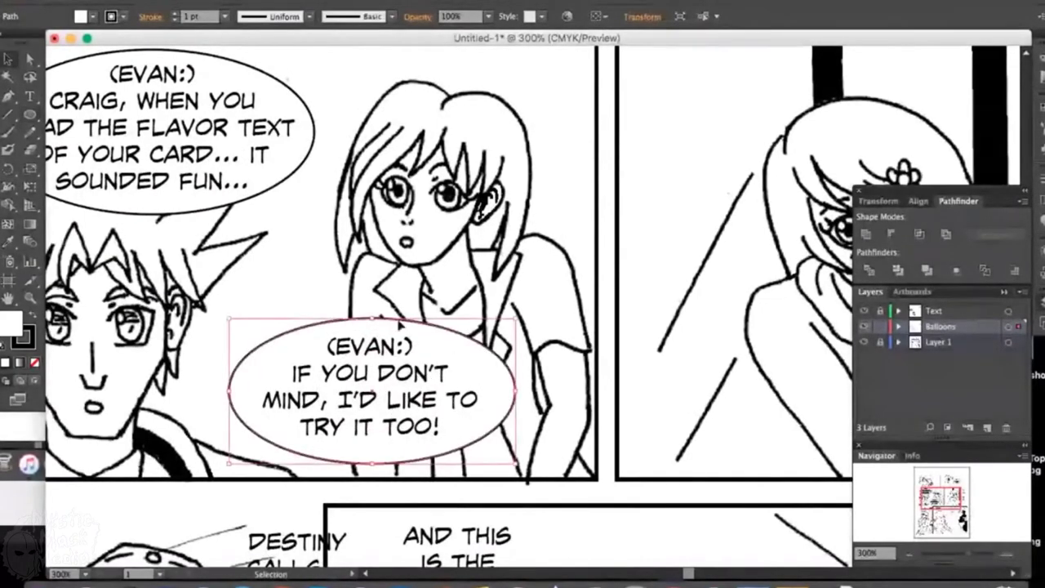
drag(373, 318, 373, 323)
drag(515, 394, 498, 395)
drag(230, 393, 247, 394)
key(super+shift+a)
key(super+minus)
key(super+minus)
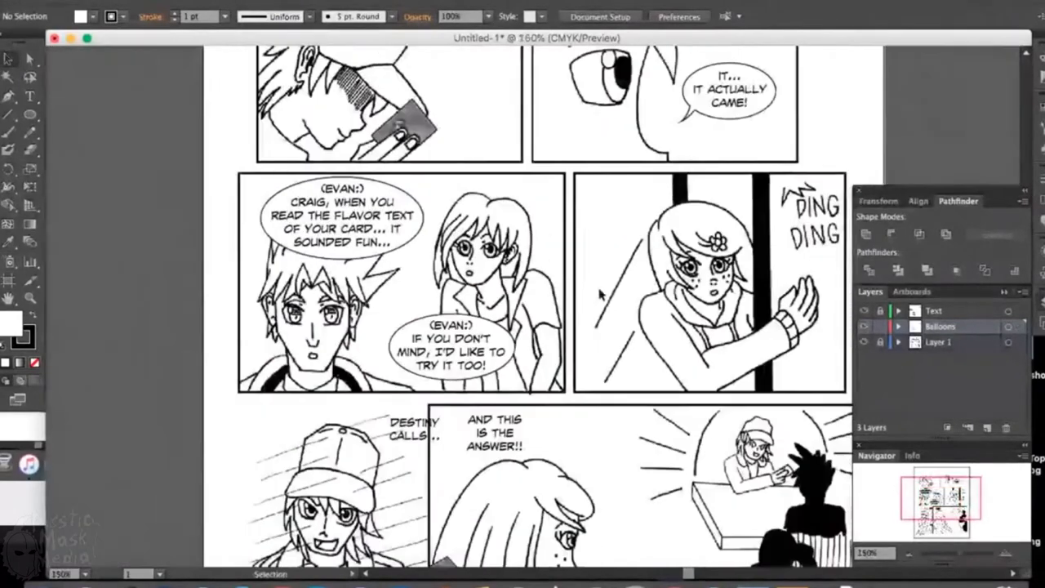
- Draw an elliptical balloon around "DESTINY CALLS..." and tighten its outer side, top and bottom to the text
scroll(600, 294, down, 3)
scroll(600, 294, right, 2)
scroll(600, 294, up, 3)
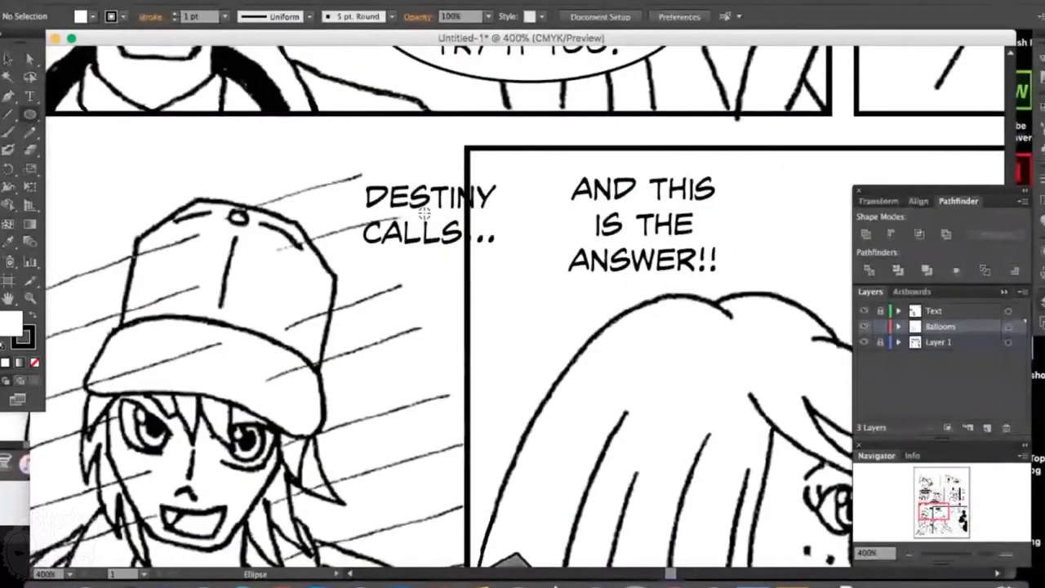
drag(425, 214, 314, 280)
key(v)
drag(314, 213, 333, 214)
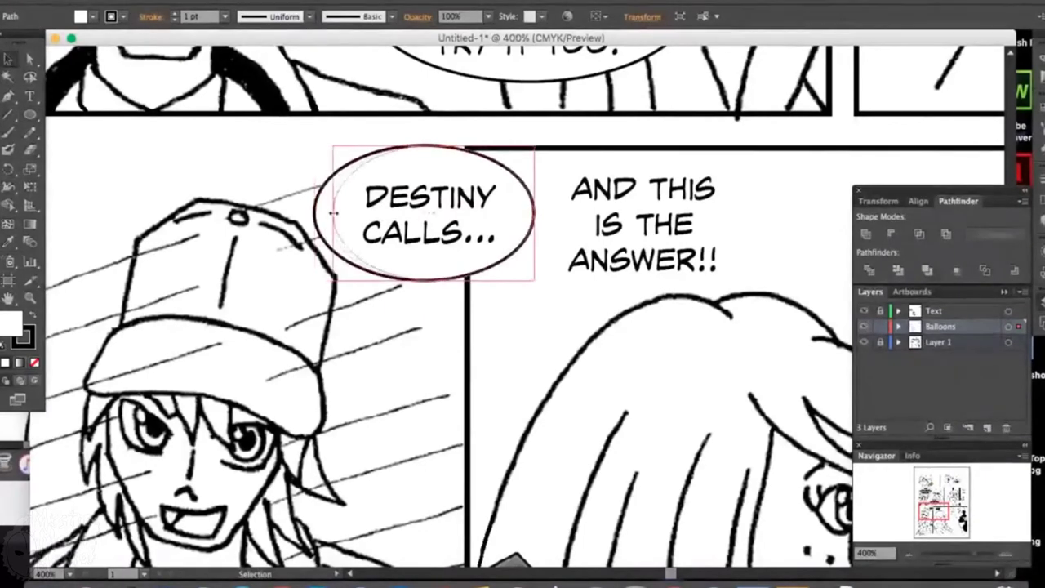
drag(434, 145, 433, 159)
drag(435, 280, 435, 272)
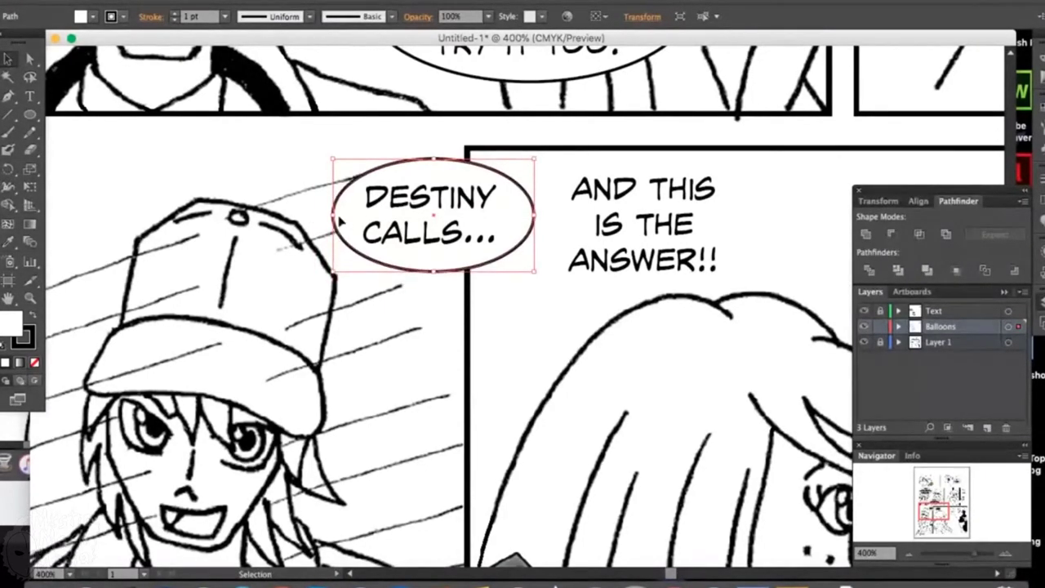
click(246, 156)
- Draw an elliptical balloon around "AND THIS IS THE ANSWER!!" overlapping the neighbouring balloon's edge, and tighten it to the text
key(l)
mouse_move(640, 222)
mouse_down()
mouse_move(472, 214)
mouse_move(355, 291)
mouse_up()
key(v)
drag(355, 213, 359, 214)
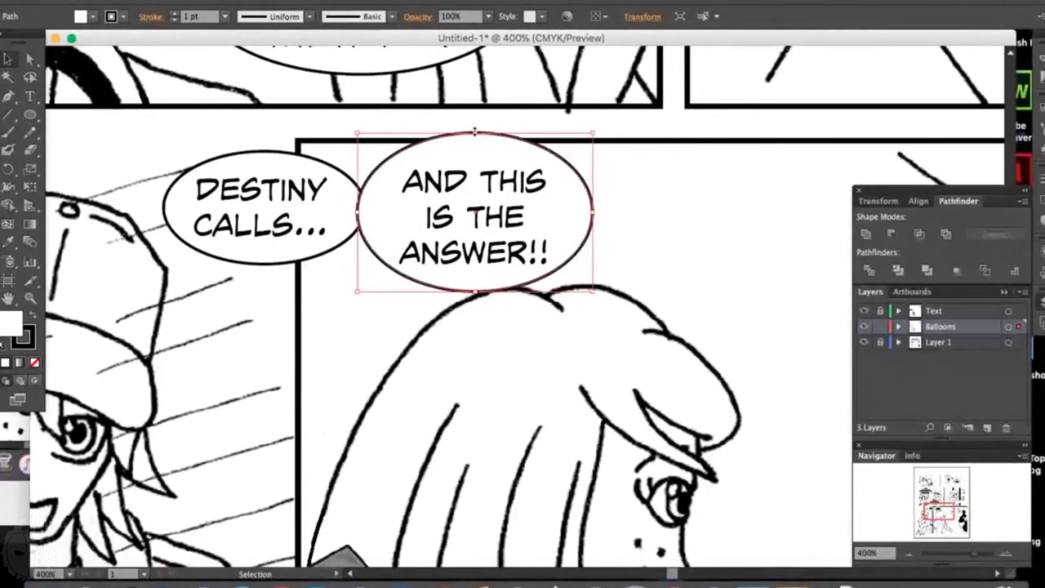
drag(473, 135, 479, 146)
drag(593, 218, 584, 218)
drag(472, 292, 472, 287)
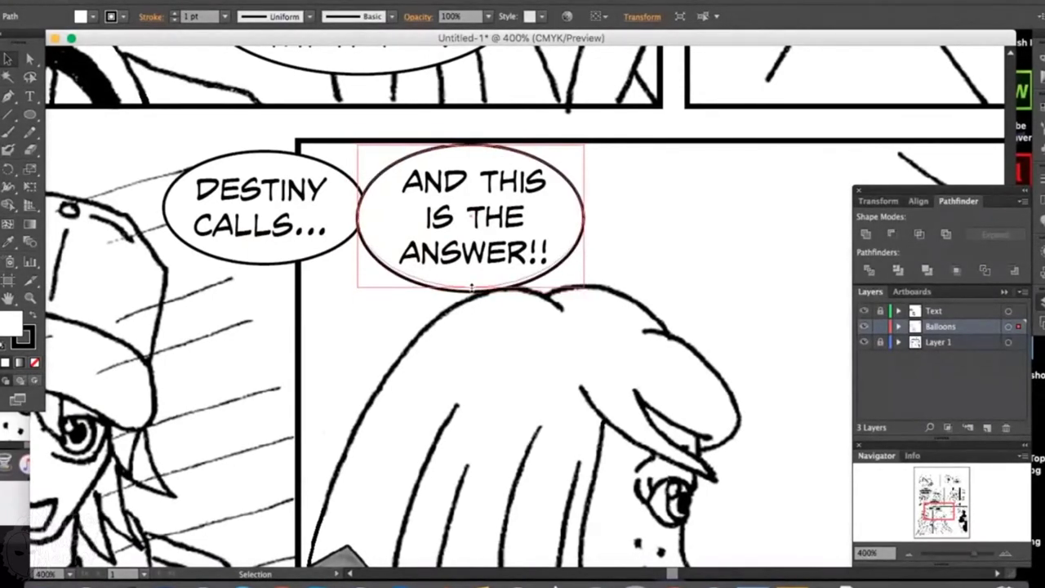
click(639, 229)
- Draw a curved, pointed tail from the "DESTINY CALLS..." balloon toward the character in the cap
click(11, 97)
drag(116, 271, 331, 187)
click(455, 175)
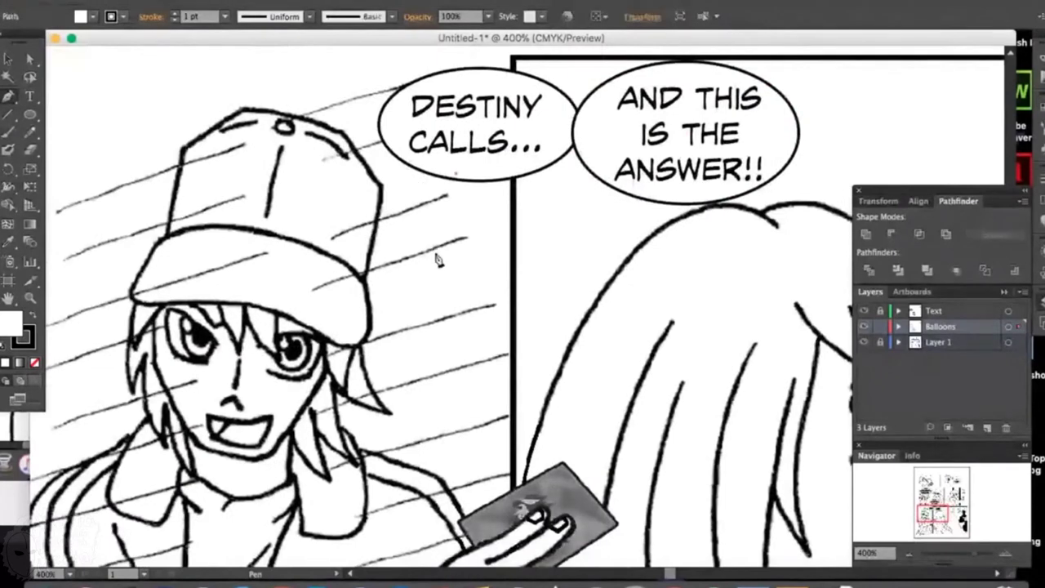
drag(415, 277, 383, 311)
click(415, 278)
drag(475, 175, 486, 104)
click(456, 174)
- Unite the tail with the "DESTINY CALLS..." and "AND THIS IS THE ANSWER!!" balloons
click(9, 59)
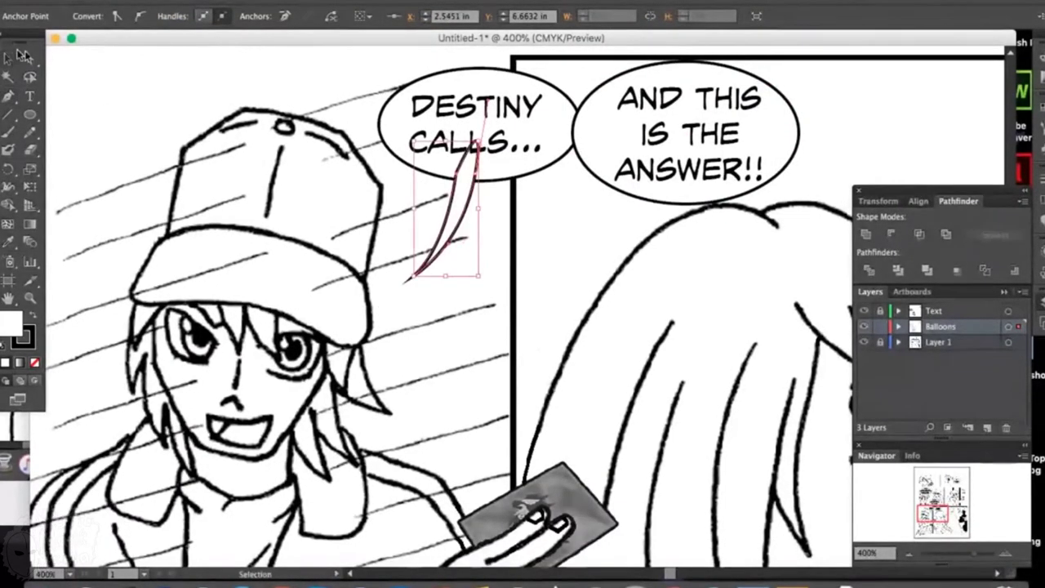
shift+click(554, 157)
shift+click(626, 179)
click(866, 235)
click(860, 113)
key(super+minus)
key(super+minus)
key(super+minus)
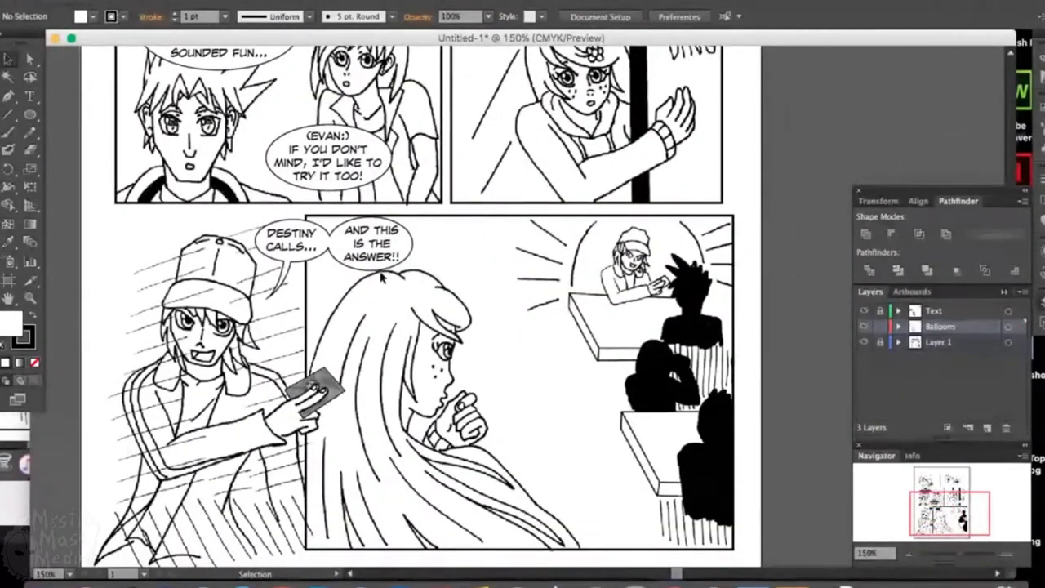
- Undo the union of the two balloons and the drawing of the tail
key(super+plus)
key(super+plus)
key(super+plus)
key(super+plus)
scroll(371, 326, up, 3)
scroll(370, 327, left, 2)
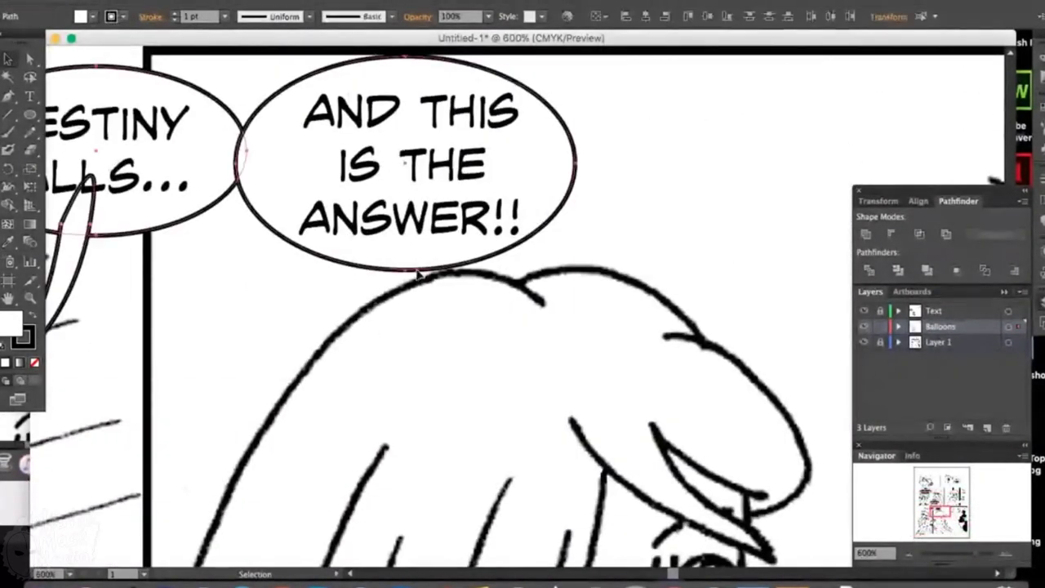
click(393, 283)
key(a)
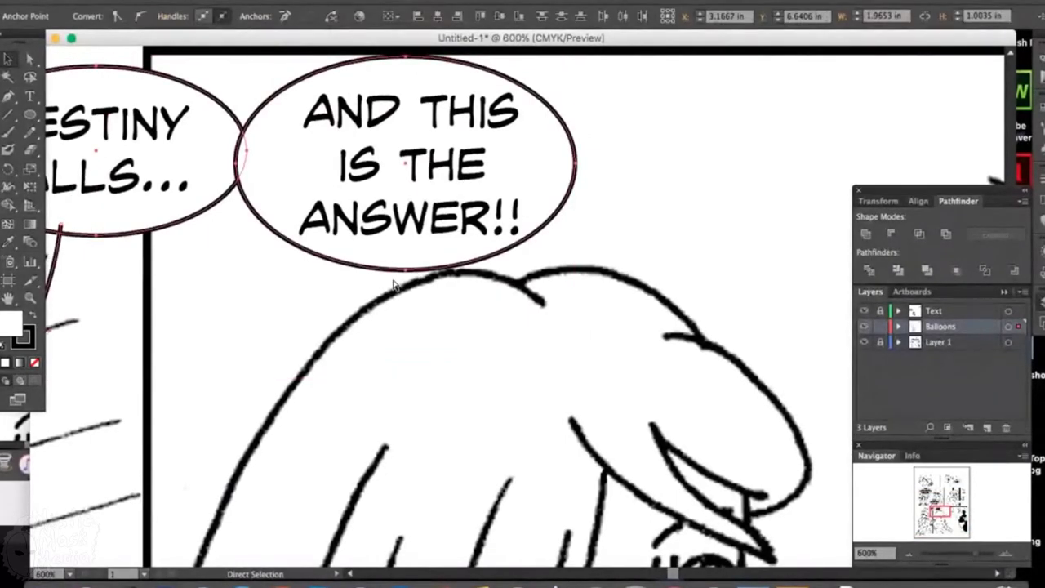
scroll(393, 285, left, 3)
scroll(394, 284, down, 1)
key(v)
scroll(394, 285, up, 1)
click(395, 285)
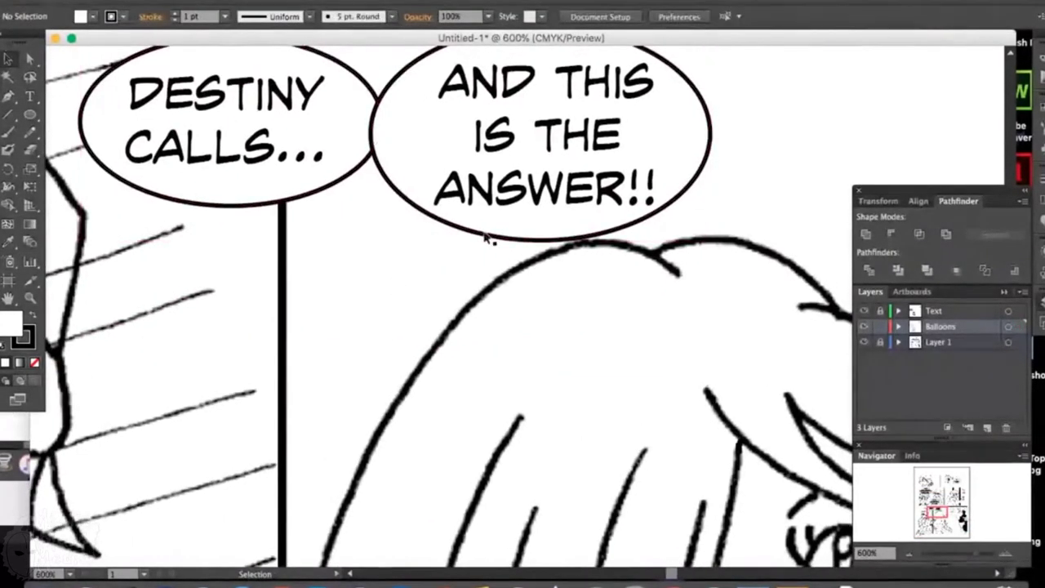
- Move the "AND THIS IS THE ANSWER!!" balloon slightly down, keeping it against the "DESTINY CALLS..." balloon
click(491, 236)
drag(486, 229, 485, 272)
scroll(793, 252, up, 1)
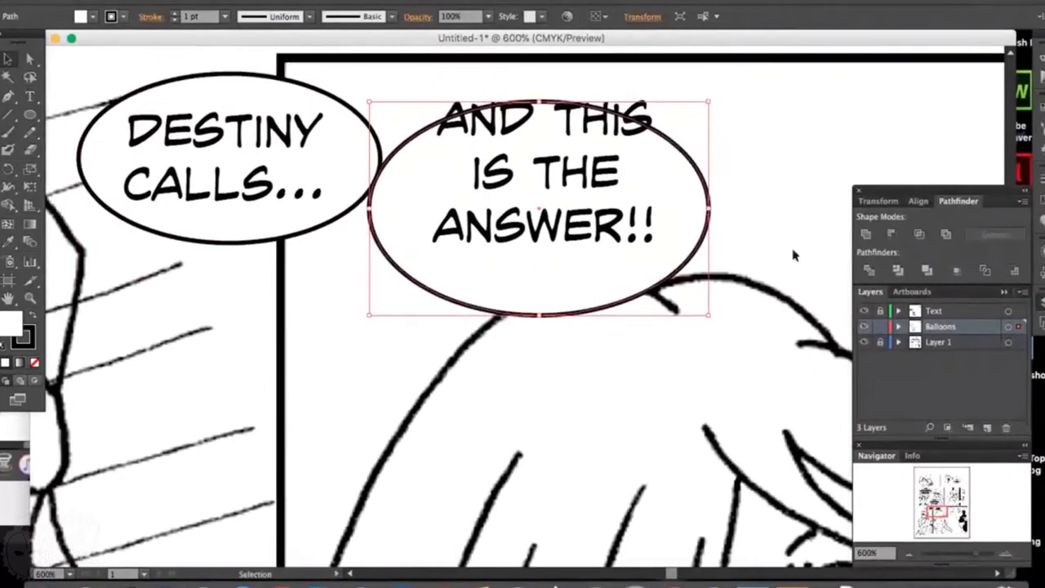
- Select the "AND THIS IS THE ANSWER!!" text on the Text layer and nudge it down to centre it in its balloon
click(934, 311)
click(1008, 311)
key(Down)
key(Down)
key(Down)
key(Down)
key(Down)
key(Down)
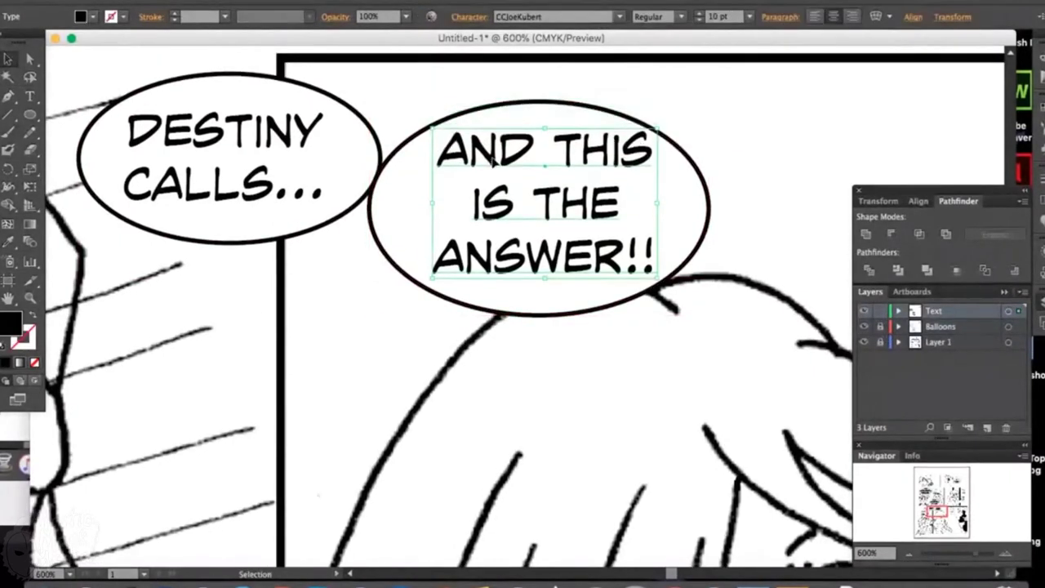
click(829, 93)
click(9, 101)
drag(200, 229, 303, 205)
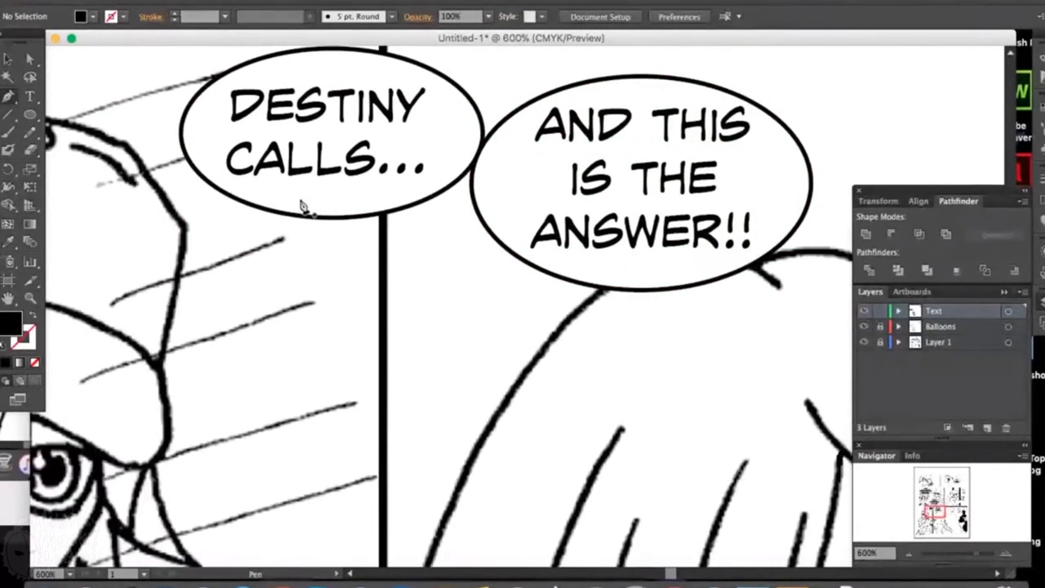
click(301, 208)
drag(228, 377, 167, 441)
key(Delete)
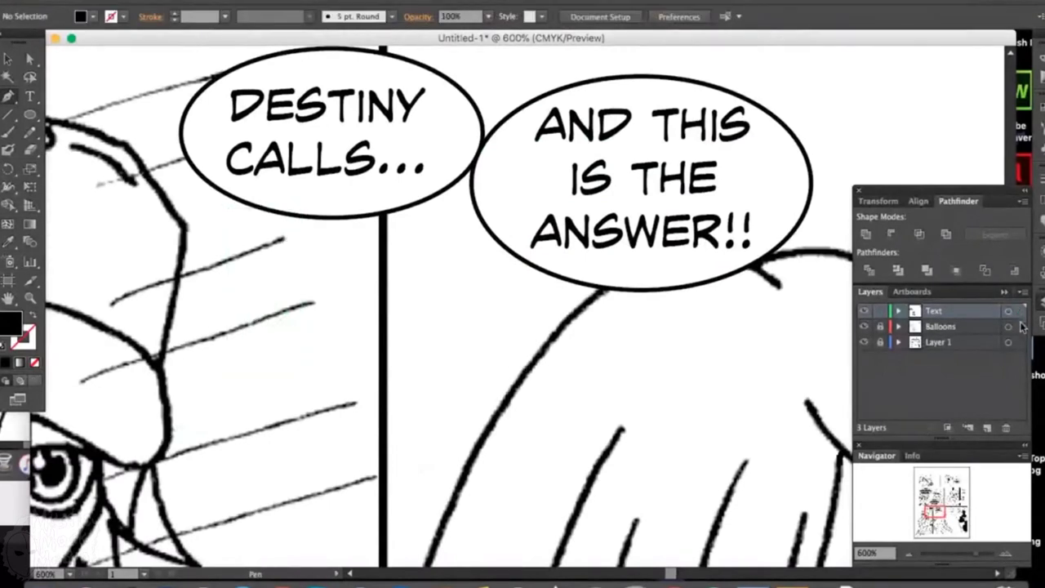
- On the Balloons layer, draw the first curved edge of a tail from the "DESTINY CALLS..." balloon down toward the character's head
click(939, 326)
click(274, 198)
drag(232, 367, 169, 452)
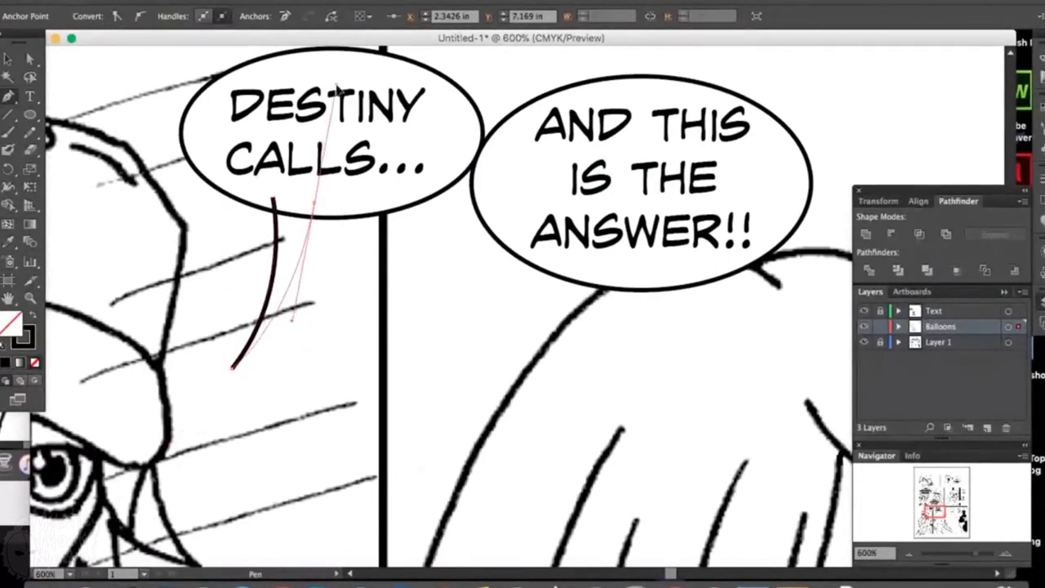
scroll(325, 173, up, 5)
scroll(352, 245, down, 4)
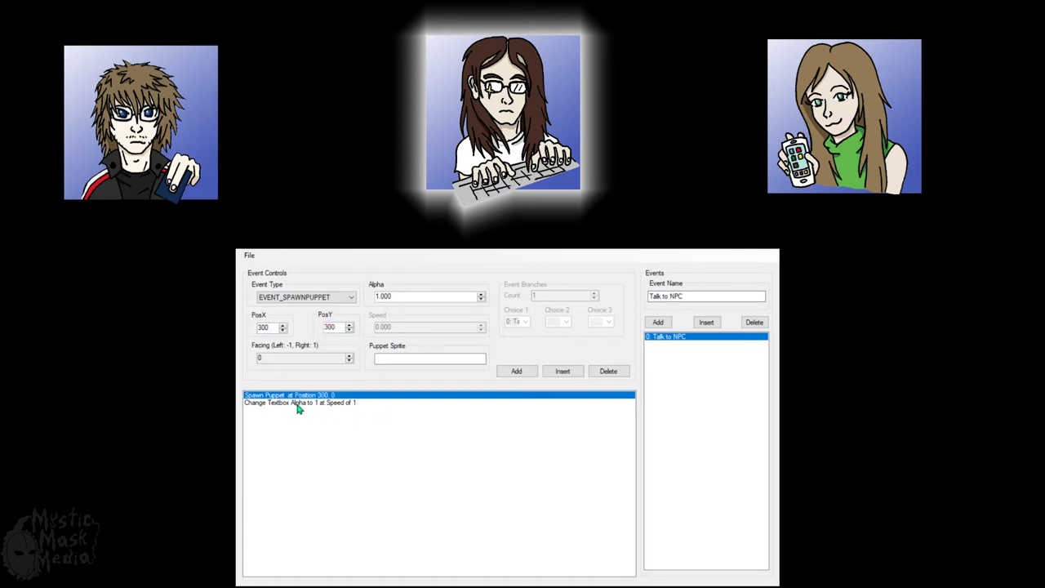
- In the event editor, add an EVENT_MESSAGE to "Talk to NPC" with the message "Hey, What's up? Got any new cards today?"
click(516, 370)
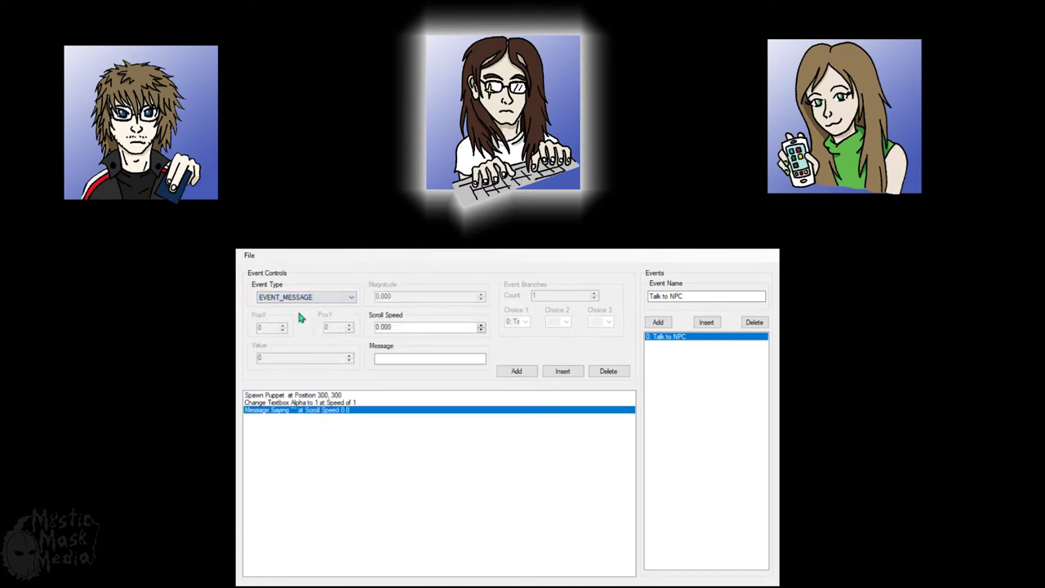
click(385, 358)
text(Hey, )
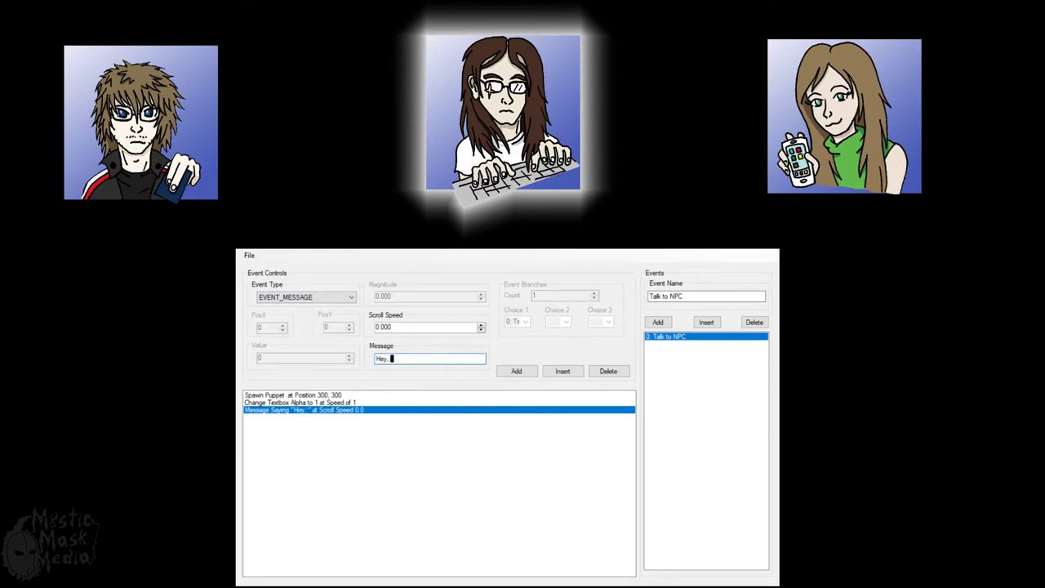
text(What's up? Got any new cards)
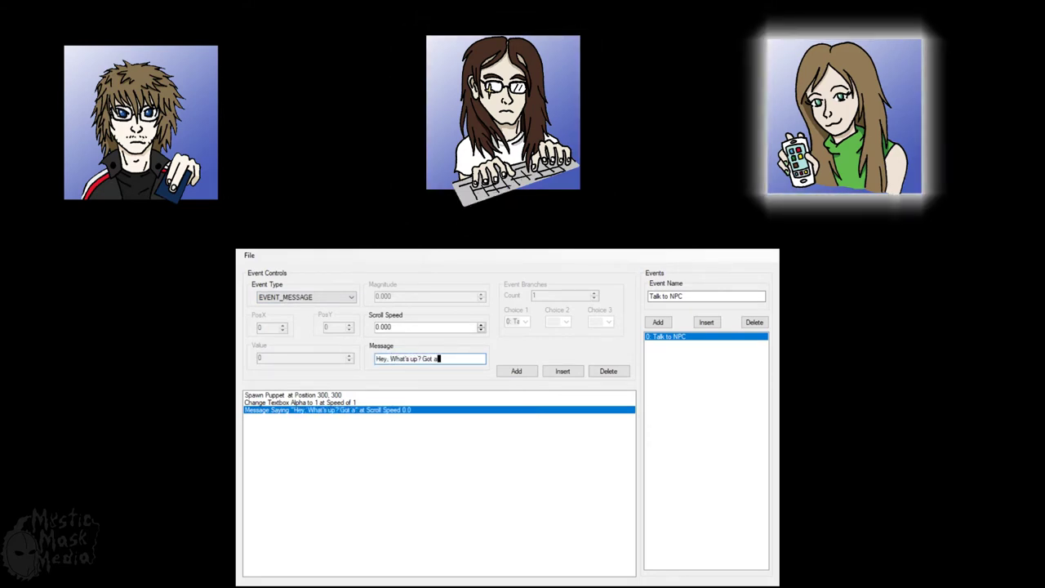
text( today?)
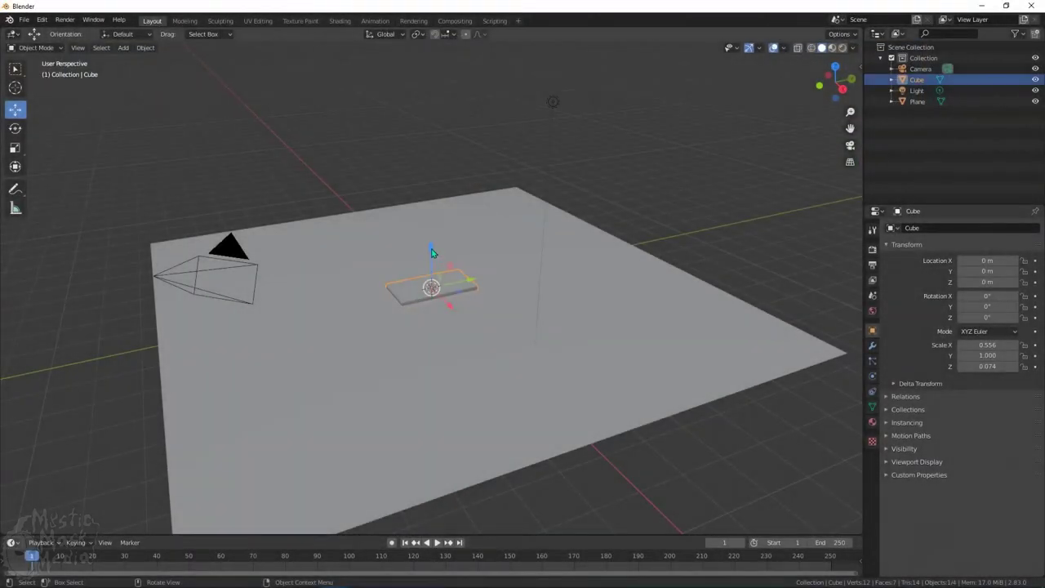
- In Blender, move the flattened cube to about Y 6.3 m and Z 0.35 m, near the plane's back edge
drag(433, 253, 630, 244)
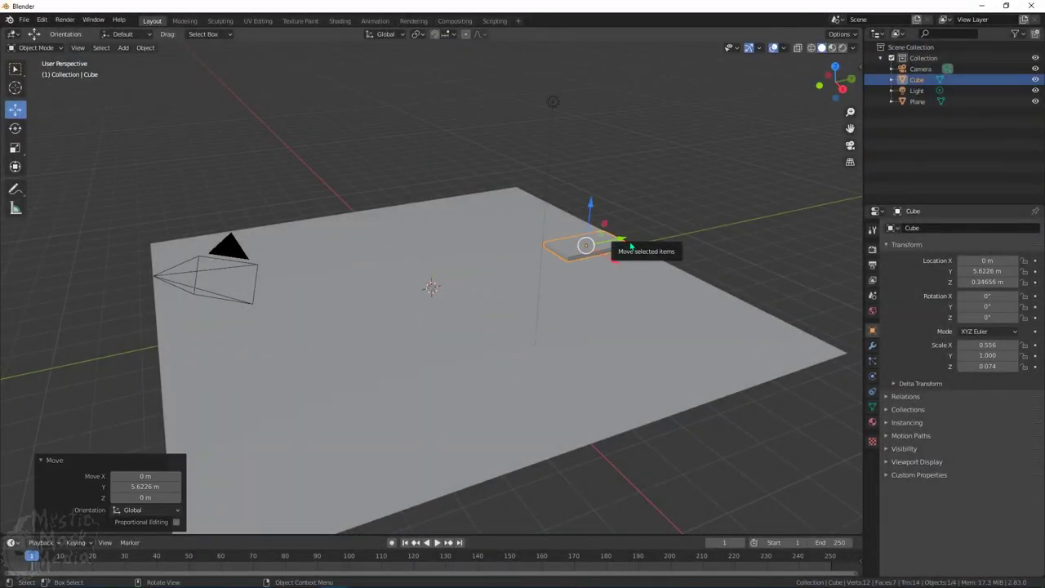
click(835, 67)
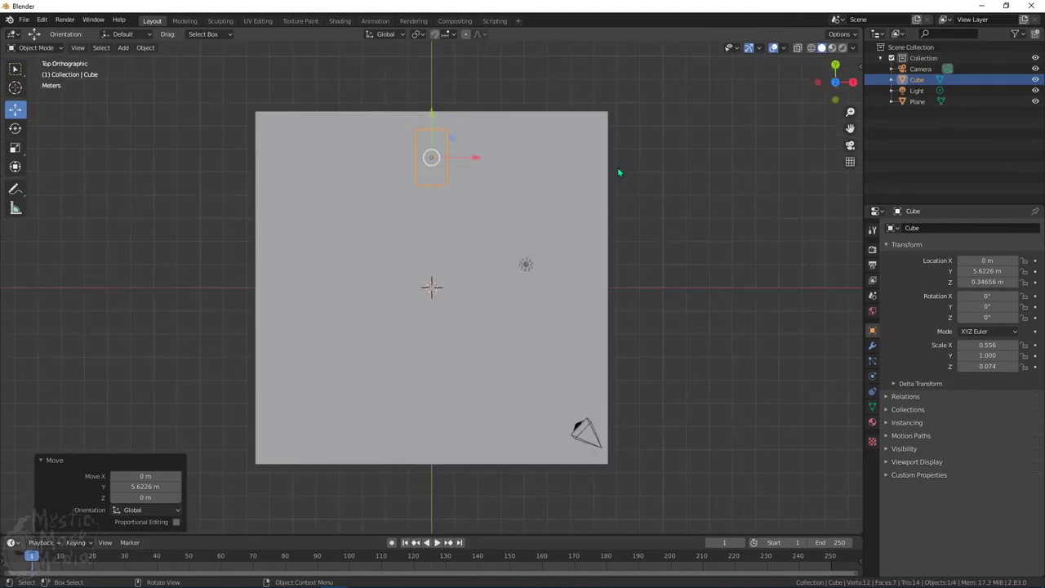
drag(431, 112, 431, 97)
- Duplicate the flat slab twice along X, placing the copies at about -2.14 m and -4.21 m in one row
key(shift+d)
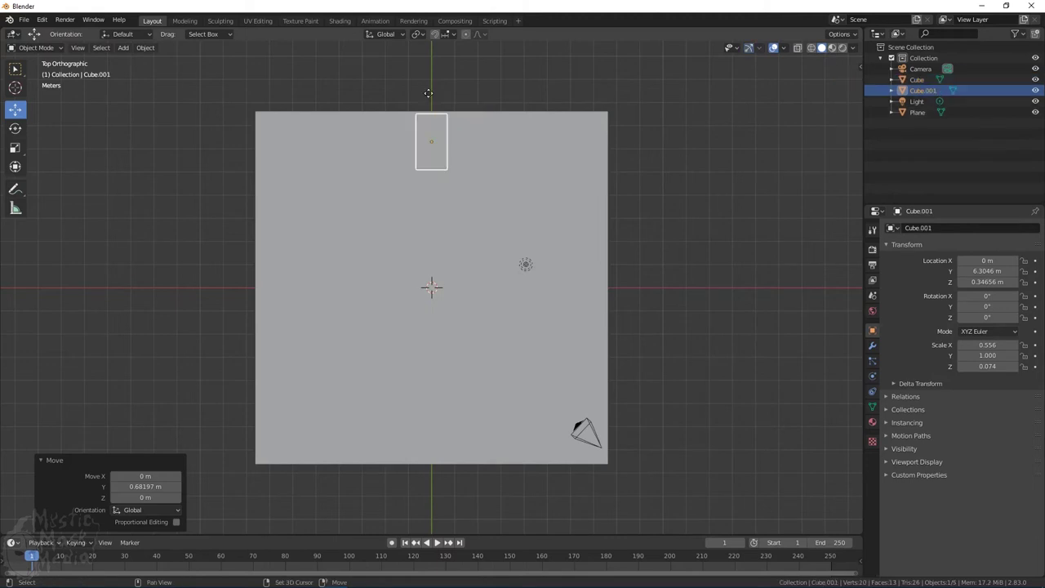
key(Escape)
key(g)
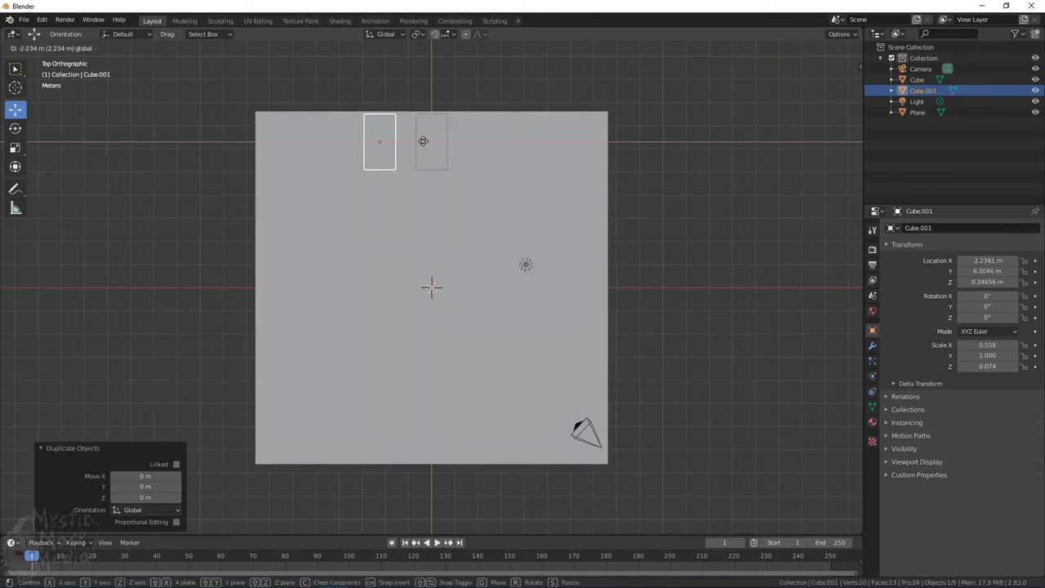
click(424, 140)
key(shift+d)
key(Escape)
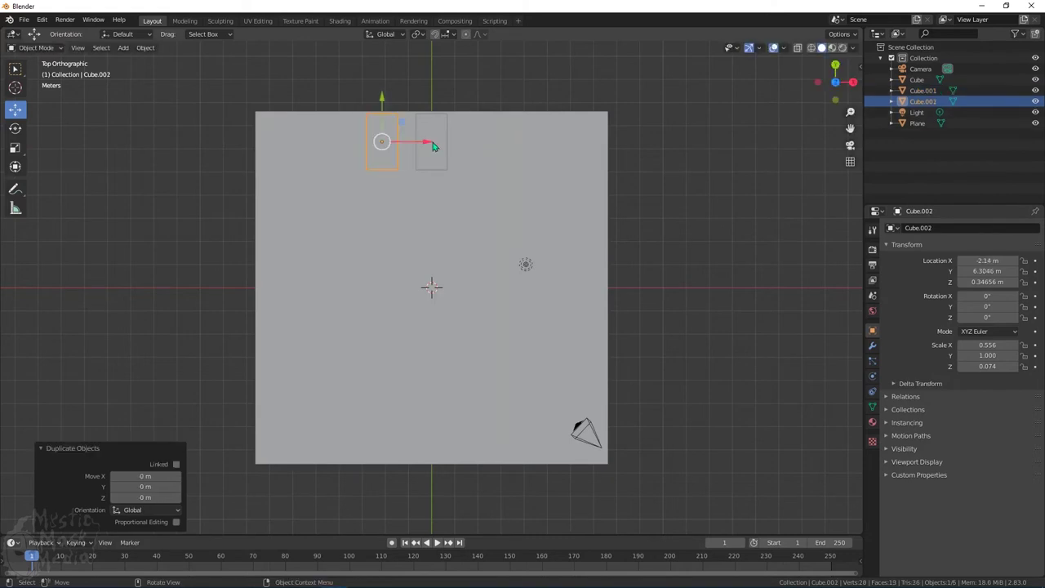
key(g)
key(x)
click(376, 137)
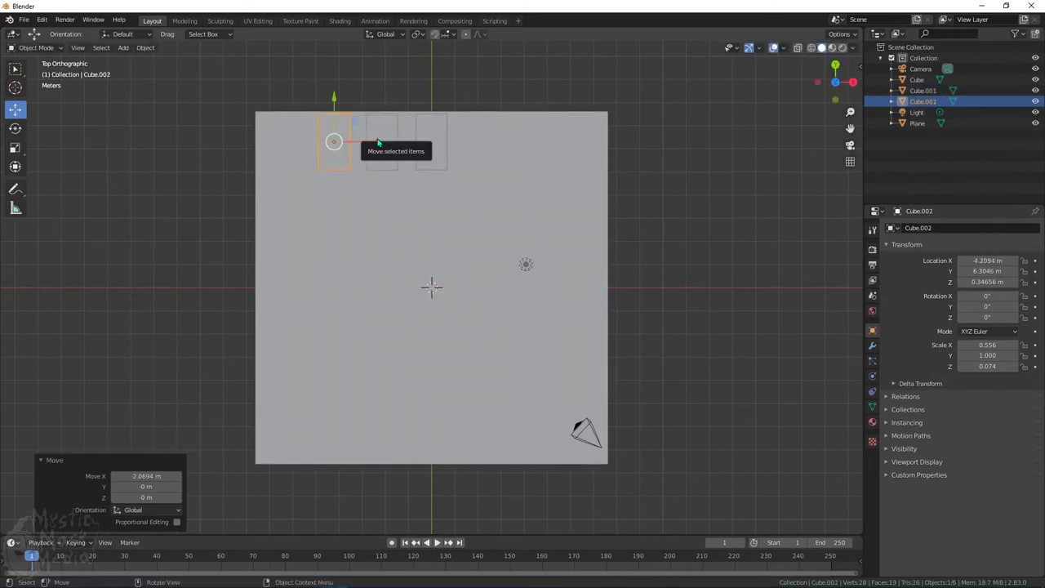
- Duplicate the original slab toward the opposite side of the row, adding two evenly spaced copies to make five
click(437, 155)
key(shift+d)
key(Escape)
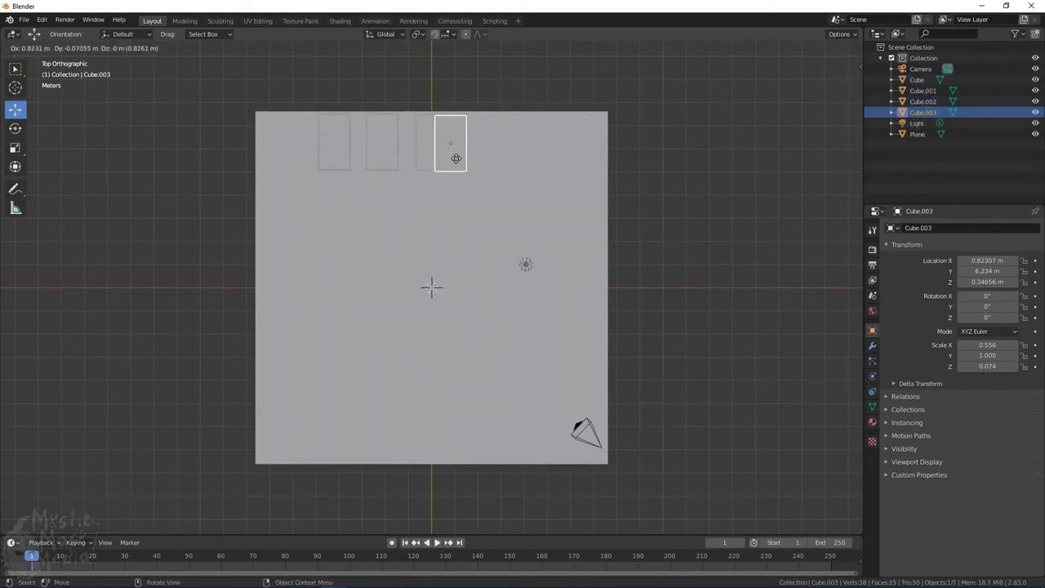
click(456, 158)
key(shift+d)
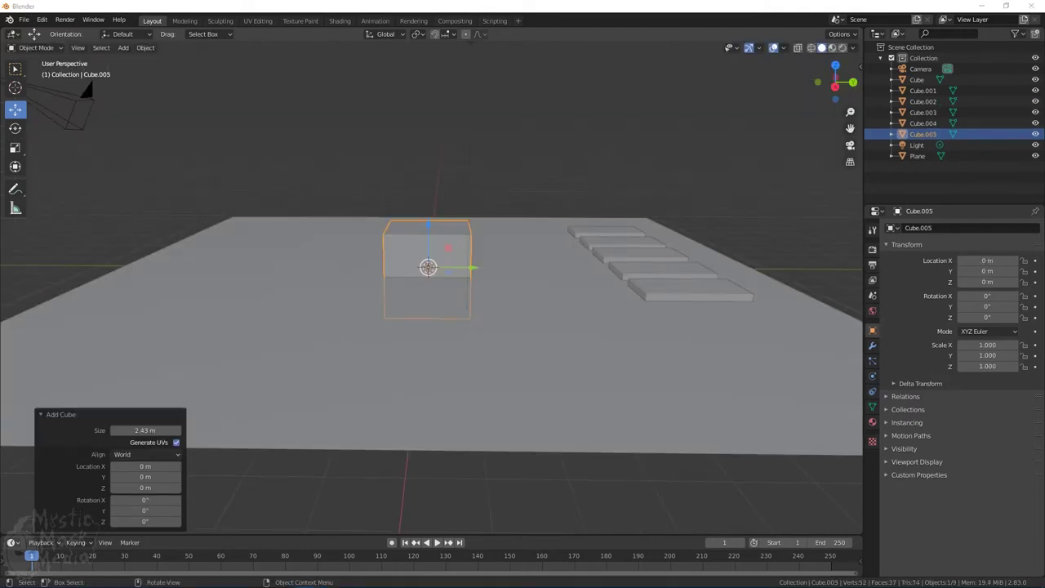
- Thin the 2.43 m cube to an X scale of 0.168 and move it to about X -10.8 m, Y 8.85 m
drag(835, 82, 817, 102)
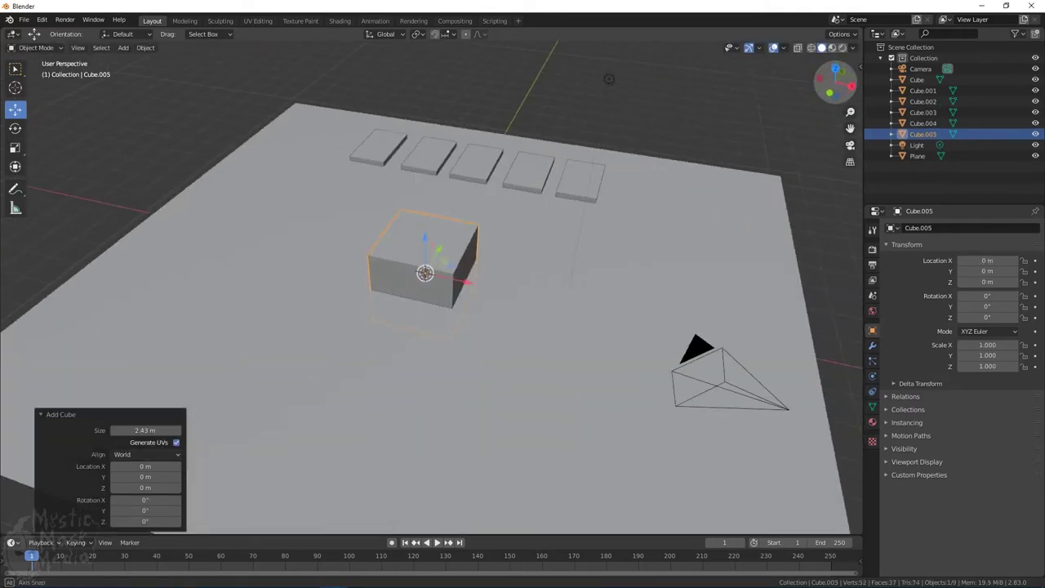
click(14, 147)
drag(466, 283, 254, 121)
click(16, 109)
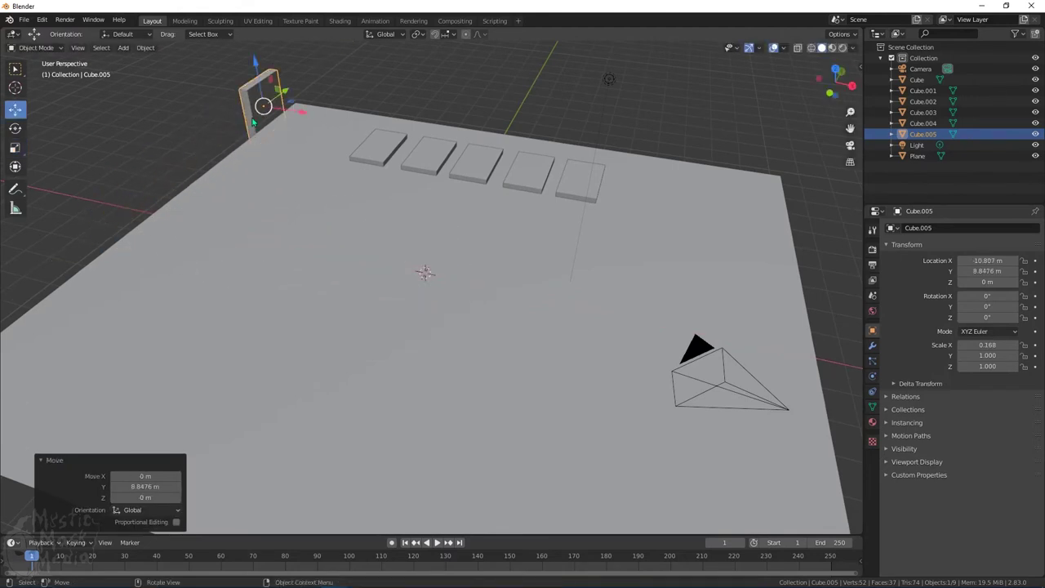
- Duplicate the upright slab and move the copy about -2.77 m along Y, beside the original
key(shift+d)
right_click(246, 125)
drag(284, 91, 256, 131)
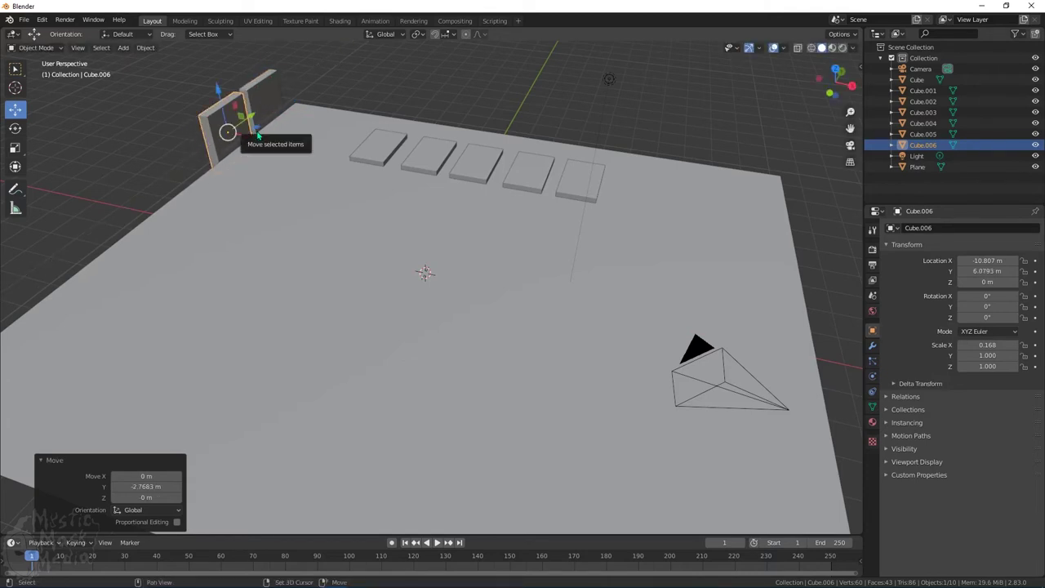
- Duplicate the second upright slab and move the copy about 18 m along X to the opposite side of the plane
key(shift+d)
right_click(259, 136)
drag(266, 140, 722, 242)
click(722, 242)
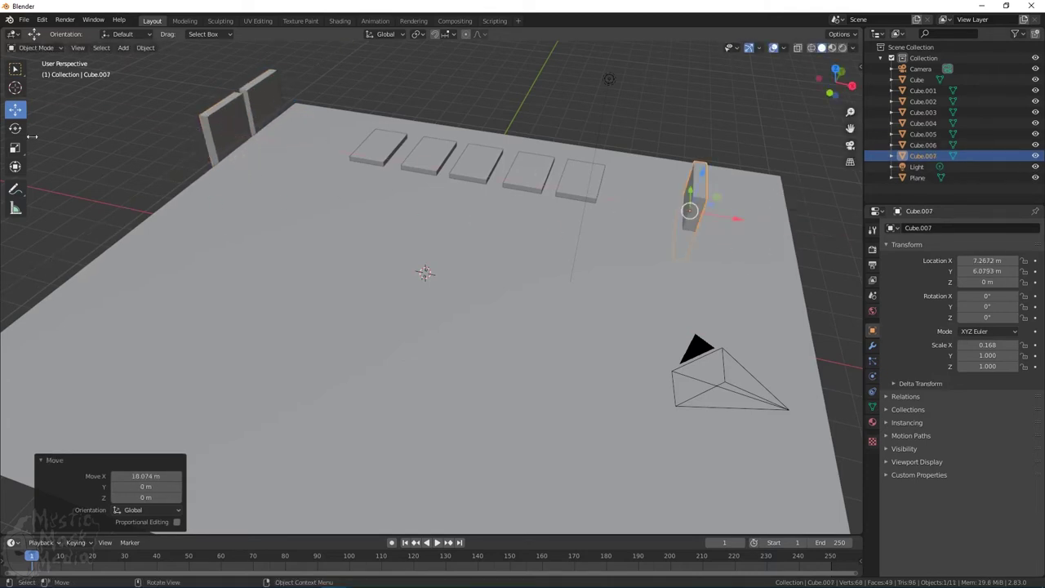
- Set the third upright slab's Z rotation to -90°
click(15, 128)
mouse_move(651, 229)
mouse_down()
mouse_move(653, 216)
mouse_move(632, 201)
mouse_move(656, 217)
mouse_up()
click(989, 318)
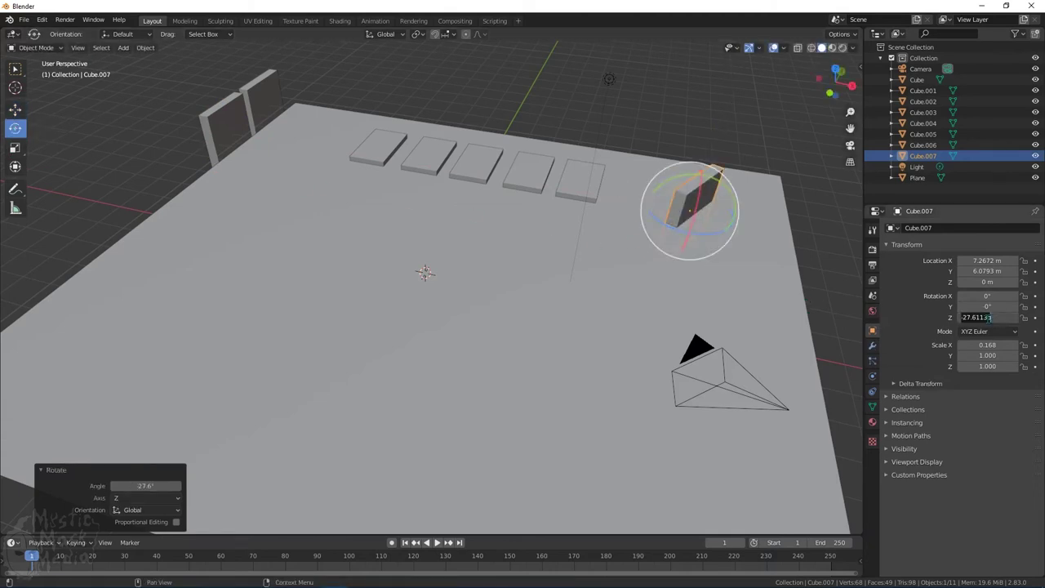
text(-90)
key(Return)
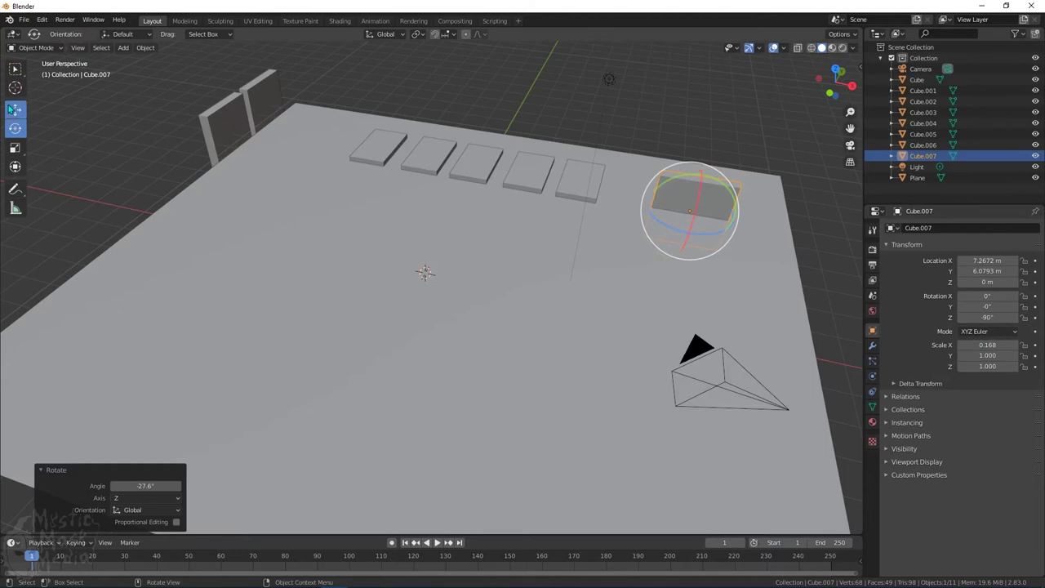
- Move the rotated slab to the plane's back edge, at about X 6.43 m and Y 10.88 m
click(15, 108)
drag(689, 188, 682, 132)
drag(738, 162, 667, 131)
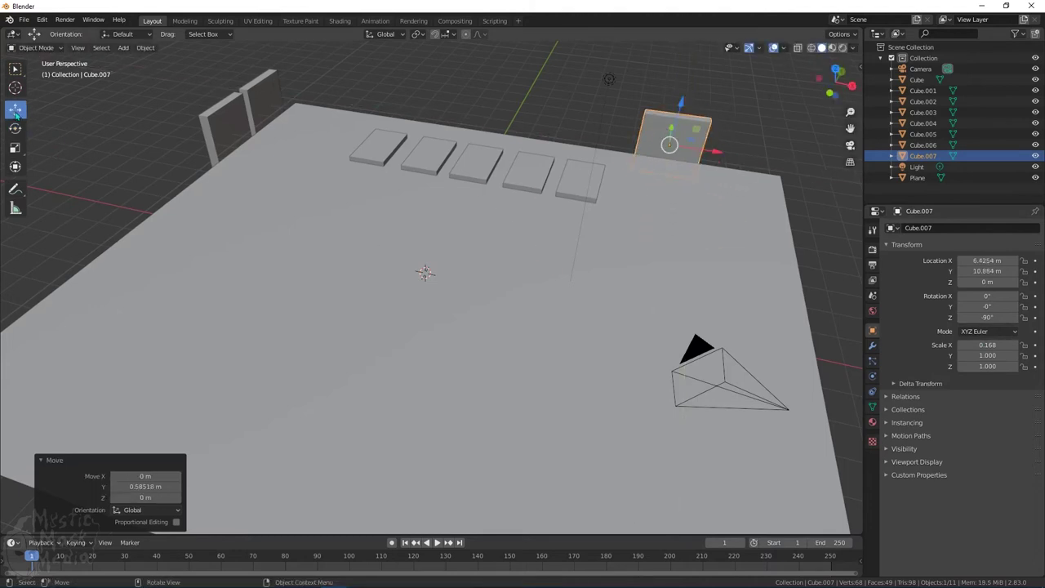
- Select the two parallel upright slabs and move them inward along X onto the plane, then deselect them
drag(833, 93, 1044, 125)
drag(170, 122, 271, 263)
drag(298, 213, 359, 203)
click(269, 281)
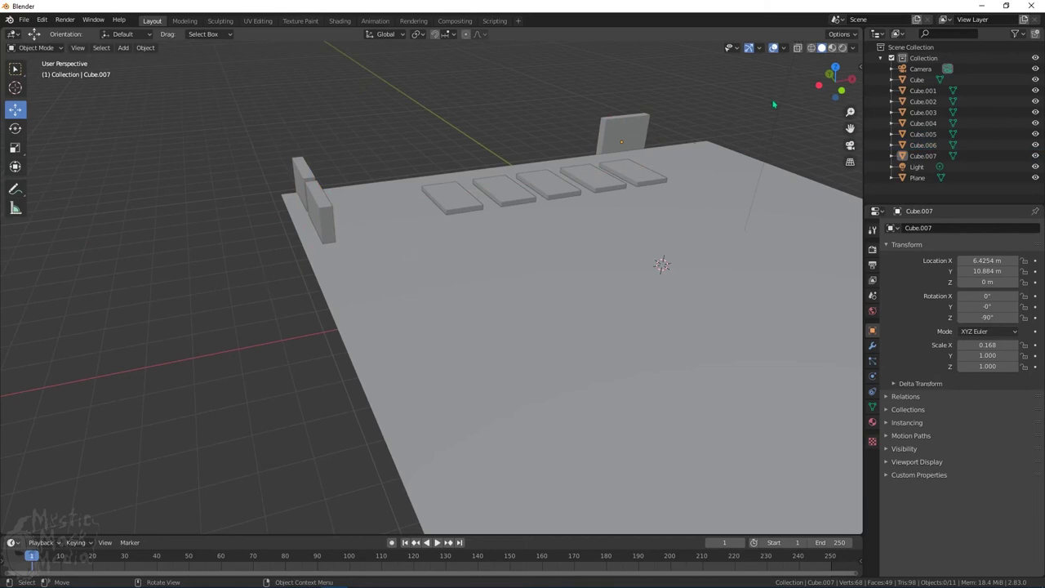
- Select all three upright slabs in the right view and raise them about 1.26 m so they stand on the plane
key(KP_7)
key(KP_3)
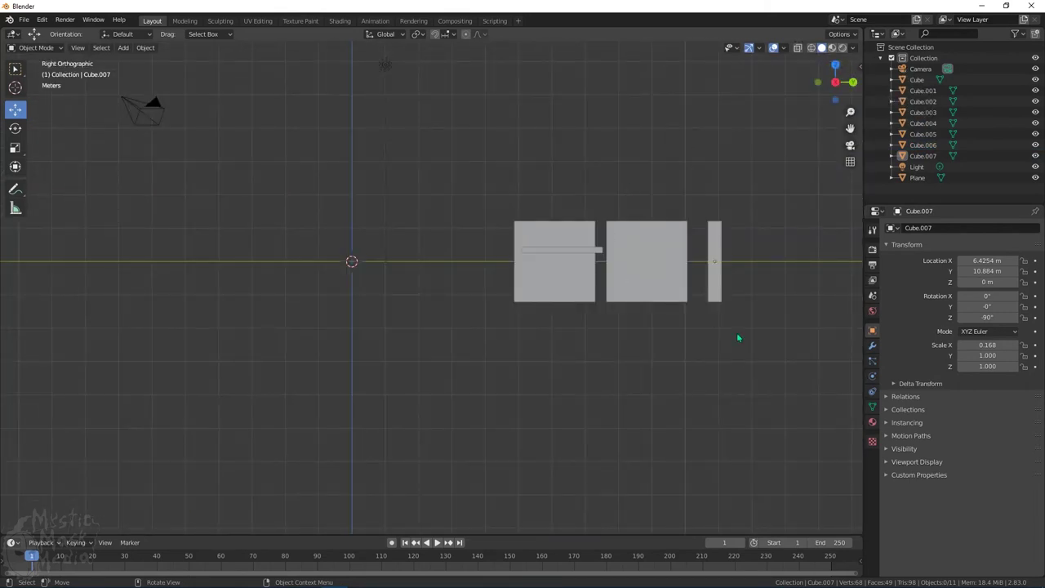
drag(738, 337, 464, 291)
drag(639, 215, 632, 171)
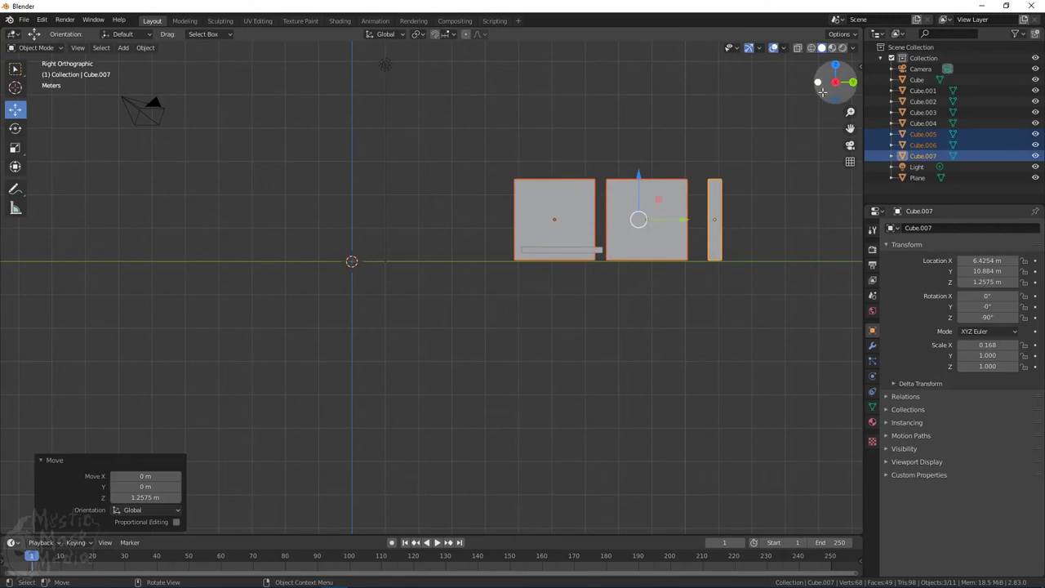
- Select only the rotated slab and lower it slightly, to about Z 1.22 m
drag(822, 91, 768, 103)
click(852, 82)
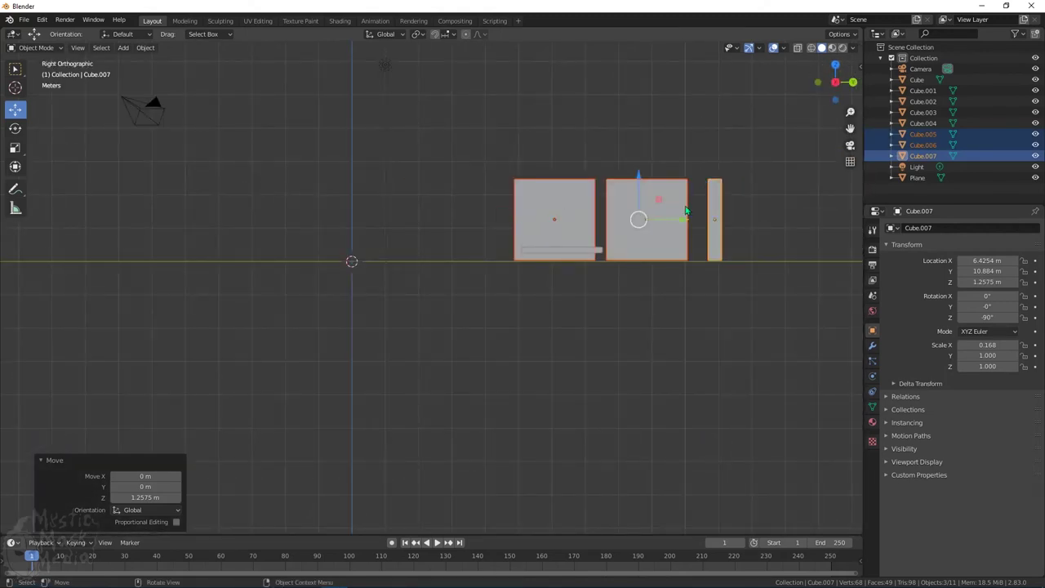
click(714, 203)
drag(717, 176, 717, 178)
- Select the two parallel upright slabs and move them about -0.81 m along Y, fully onto the plane
drag(835, 83, 1033, 101)
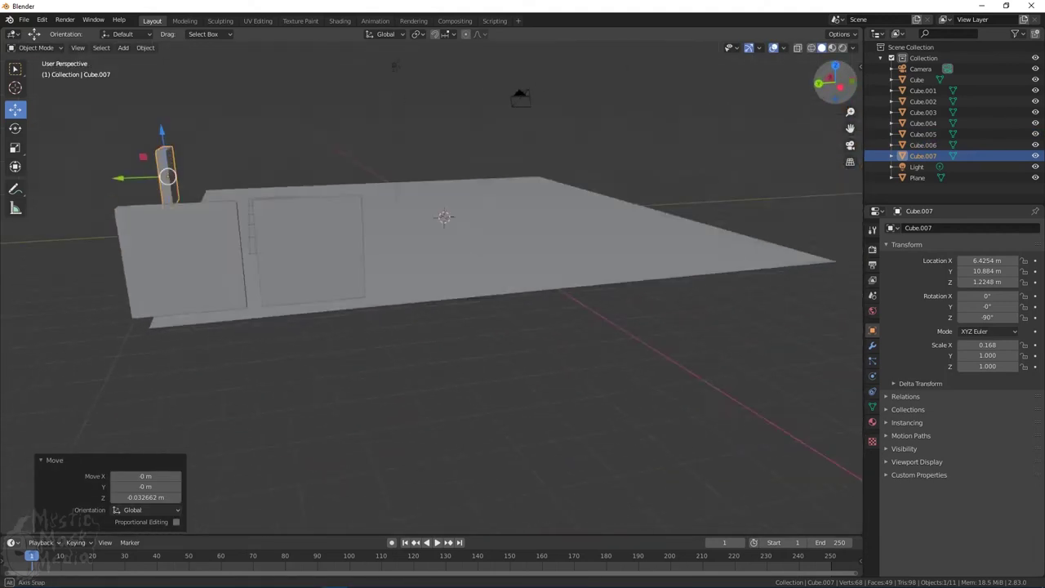
drag(784, 93, 775, 98)
click(262, 286)
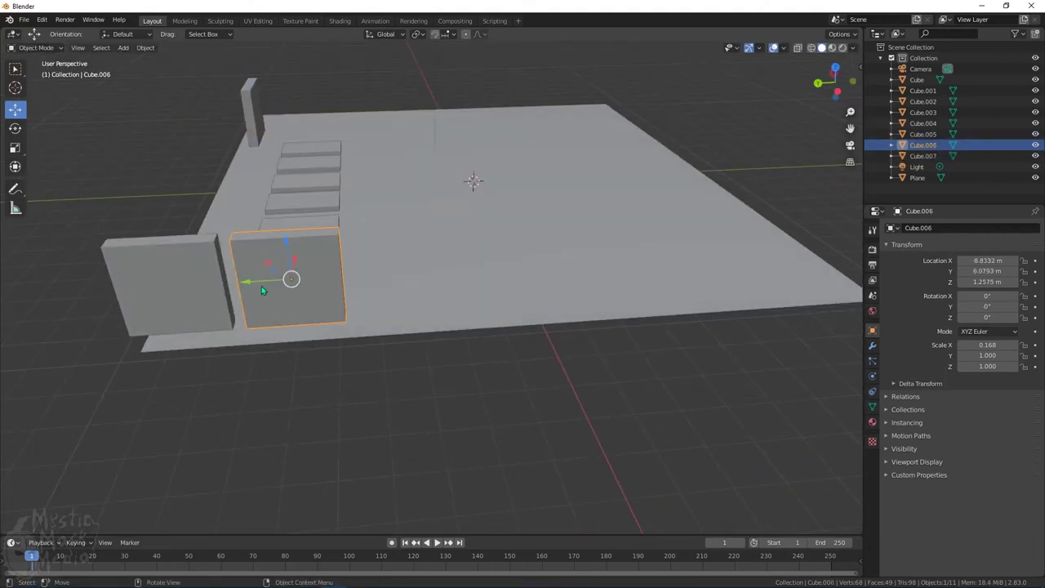
shift+click(175, 285)
drag(176, 286, 211, 286)
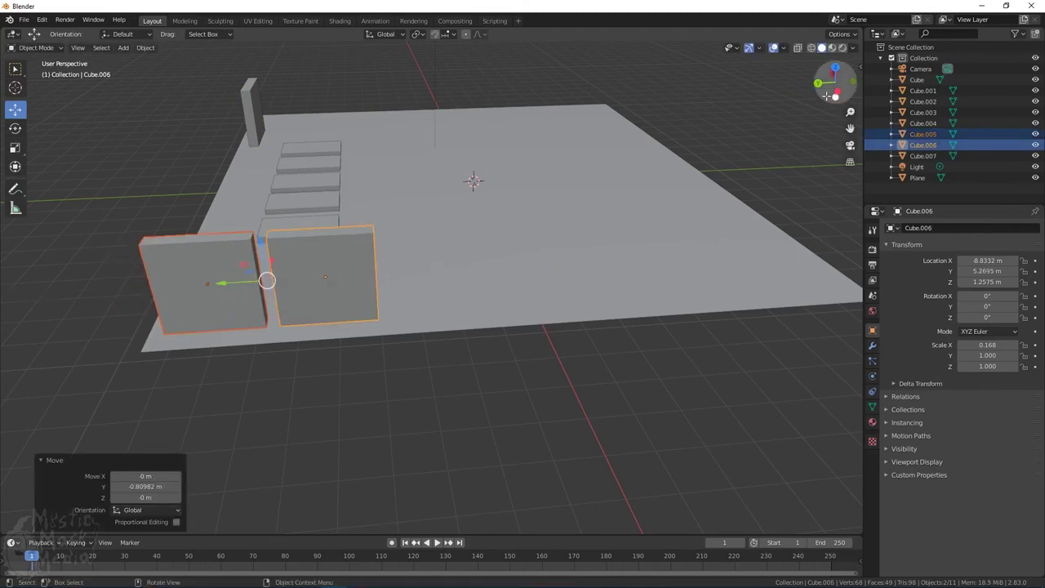
- Duplicate the floor plane and move the copy along Y to about 19 m, adjoining the original's back edge
drag(829, 86, 859, 101)
scroll(431, 291, down, 5)
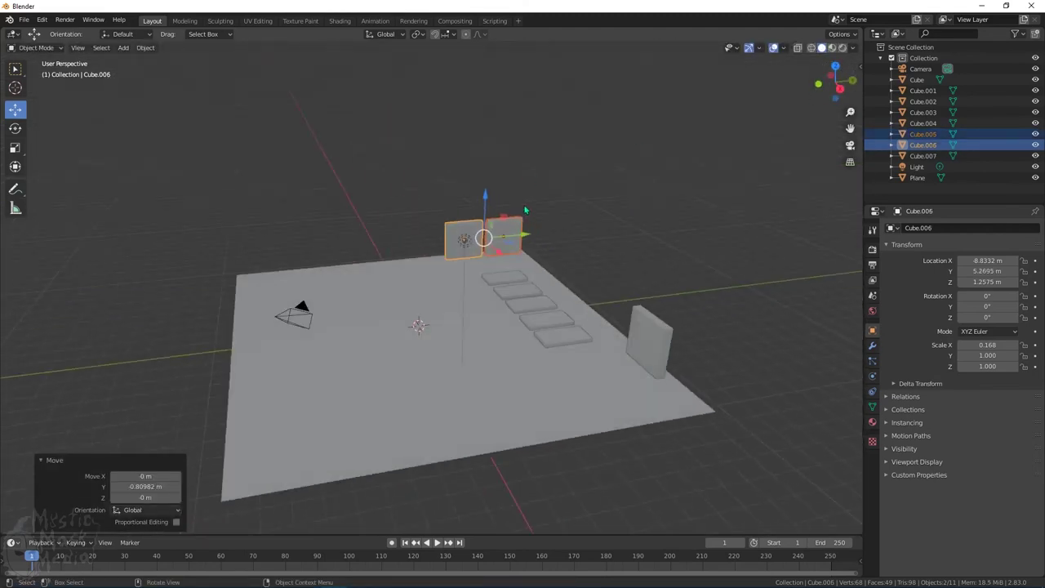
click(171, 315)
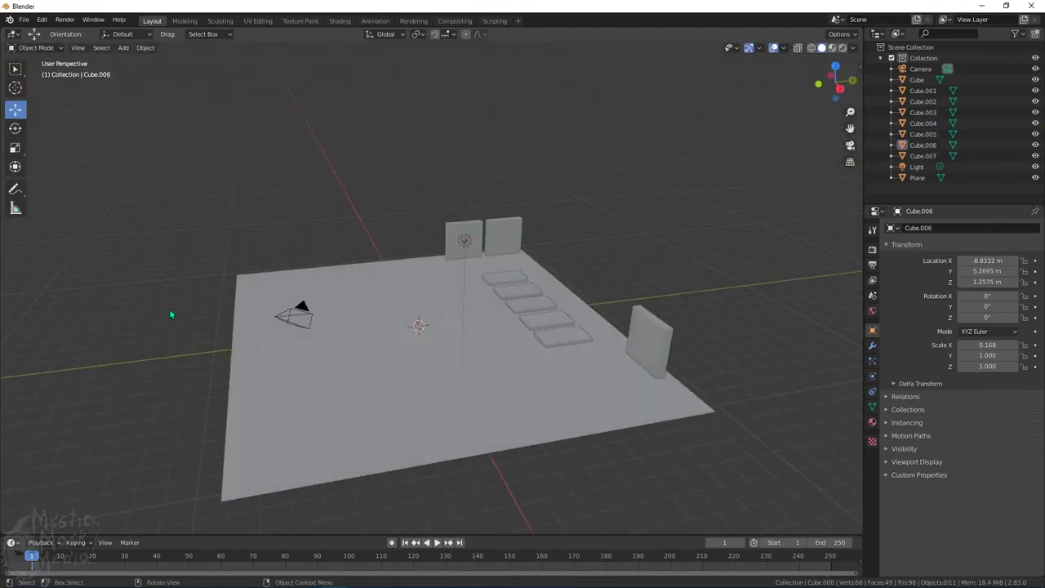
click(336, 451)
key(shift+d)
right_click(364, 443)
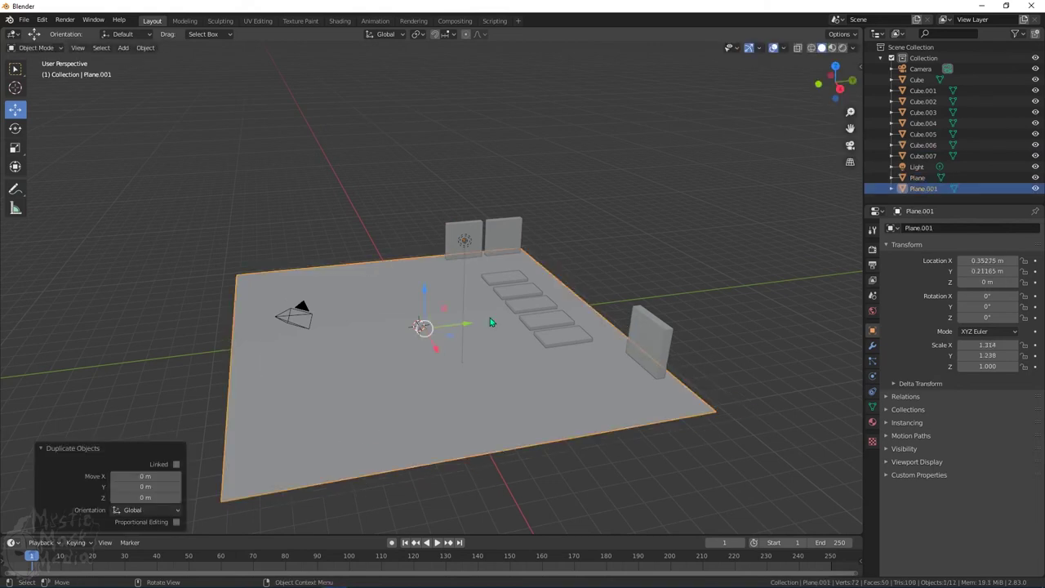
drag(467, 324, 785, 182)
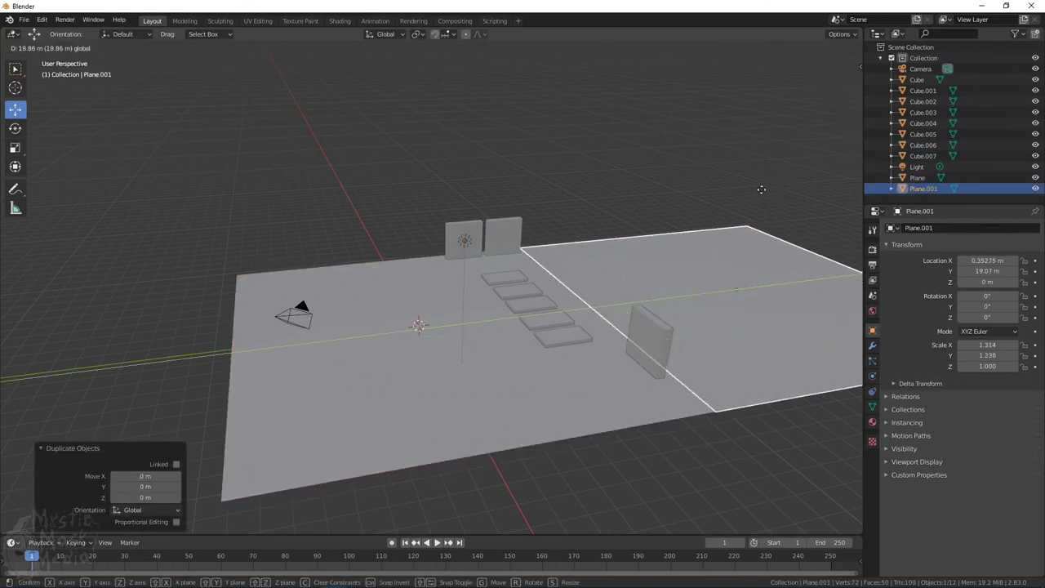
click(759, 187)
- Stand the duplicated plane upright by setting its X rotation to 90°
key(shift+space)
key(r)
drag(724, 268, 720, 268)
key(ctrl+z)
click(977, 296)
text(90)
key(Return)
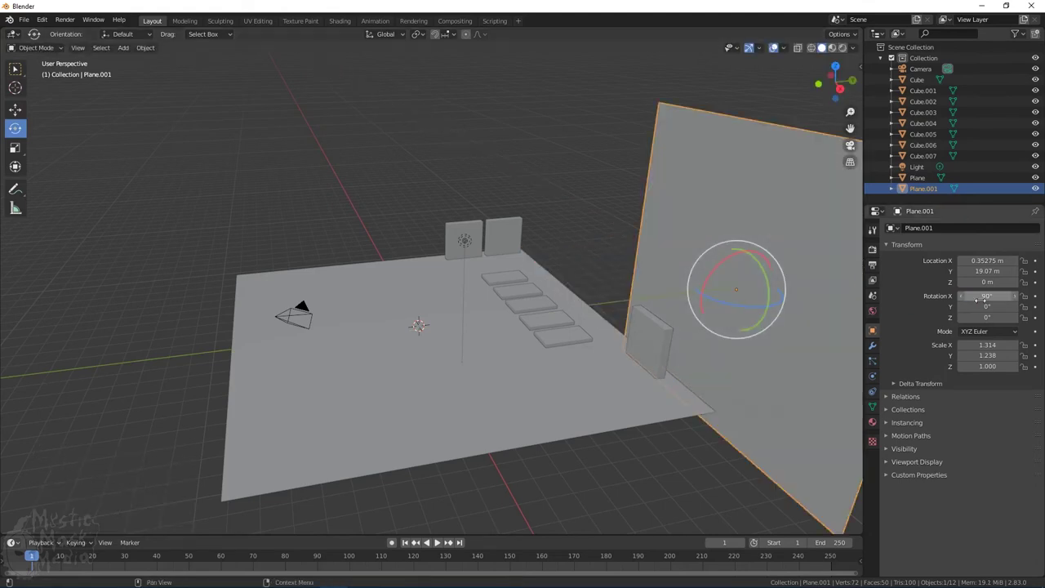
- Raise the upright plane about 9.35 m along Z so its lower edge sits at floor level
key(shift+space)
key(g)
drag(753, 300, 700, 73)
click(842, 90)
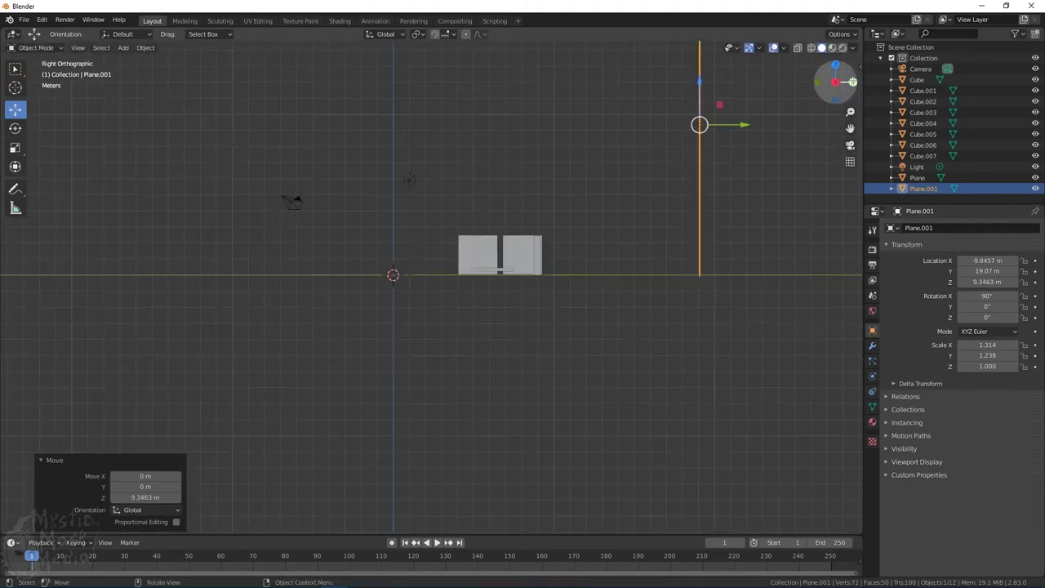
- Align the upright plane with the floor's back edge, at about X 0.43 m and Y 9.72 m
click(854, 83)
click(836, 64)
scroll(700, 124, down, 5)
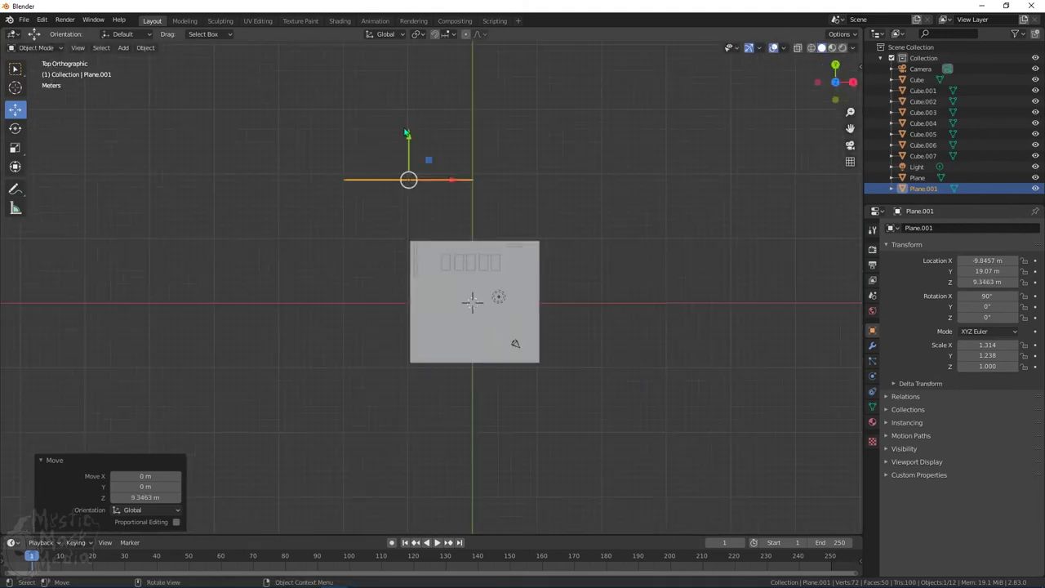
drag(408, 137, 402, 197)
drag(454, 241, 519, 246)
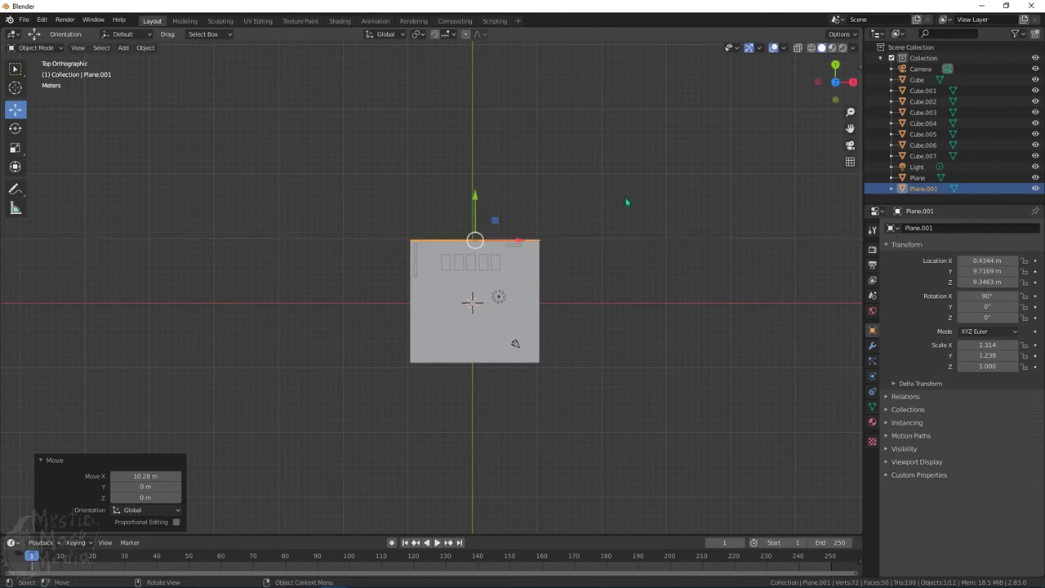
- Shrink the upright wall's height by reducing its Y scale to about 0.545
drag(835, 91, 723, 49)
scroll(418, 276, up, 4)
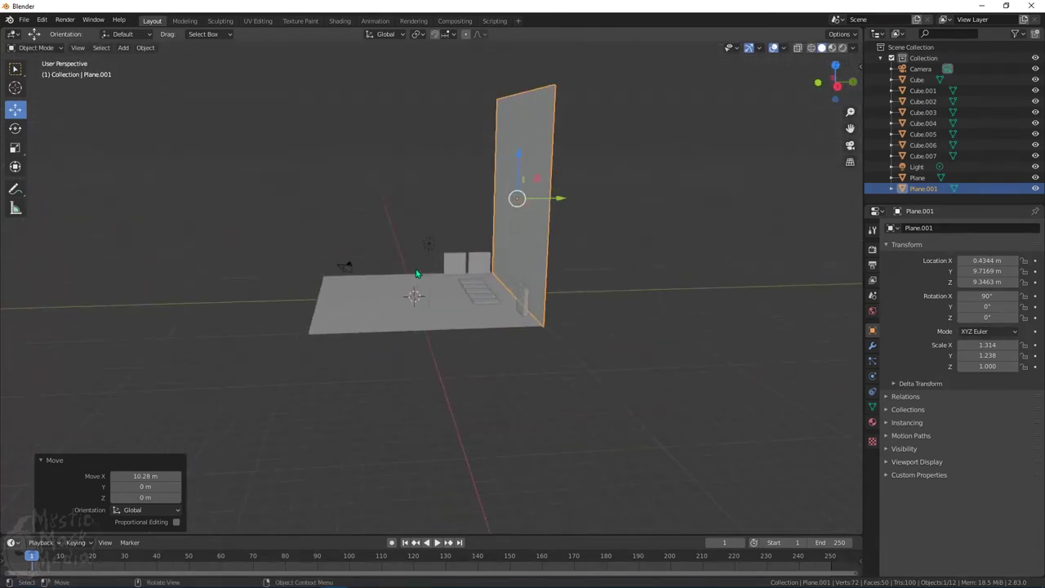
click(15, 147)
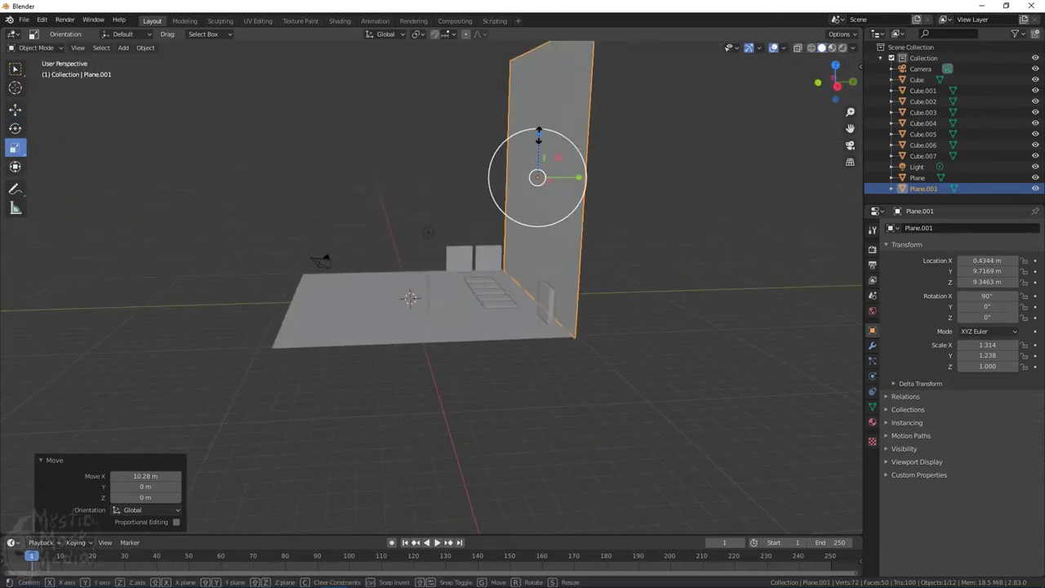
drag(538, 133, 540, 205)
- Lower the wall plane to about Z 4.11 m and nudge it inward along Y to about 9.64 m
click(15, 109)
scroll(570, 225, up, 3)
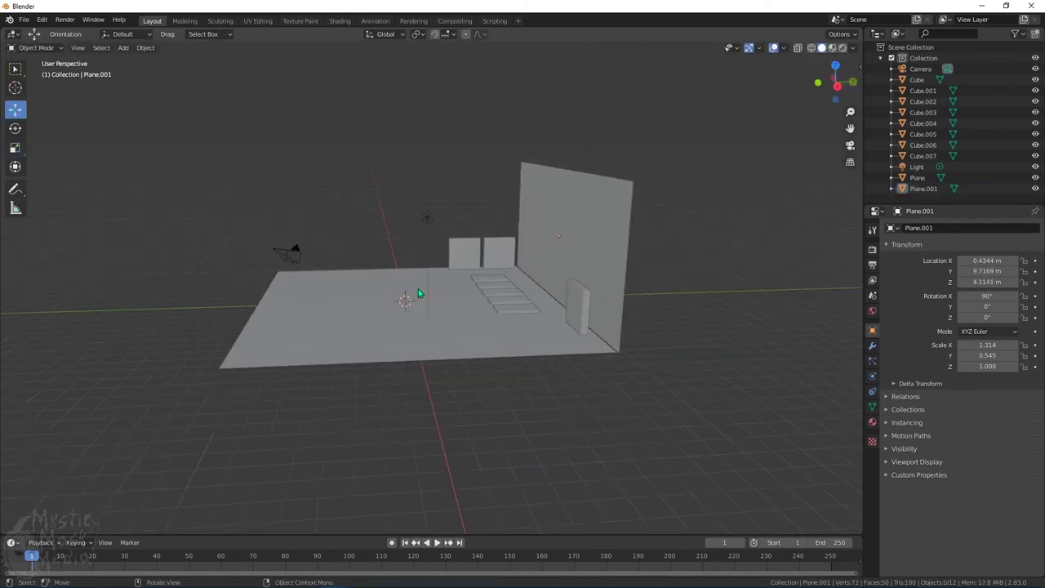
drag(632, 222, 631, 222)
click(480, 459)
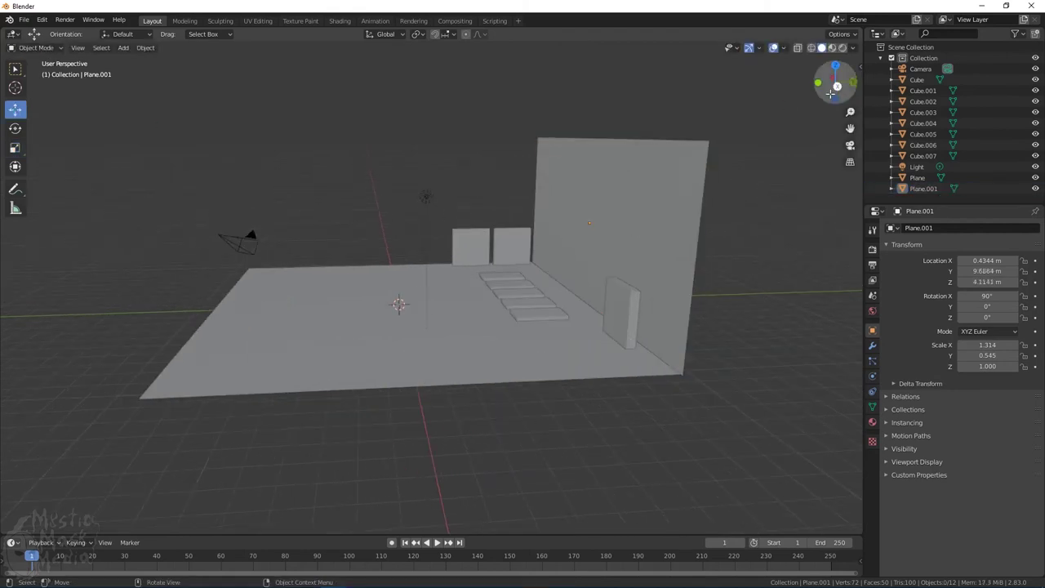
mouse_move(838, 87)
mouse_down()
mouse_move(807, 88)
mouse_move(849, 75)
mouse_move(821, 86)
mouse_up()
click(579, 233)
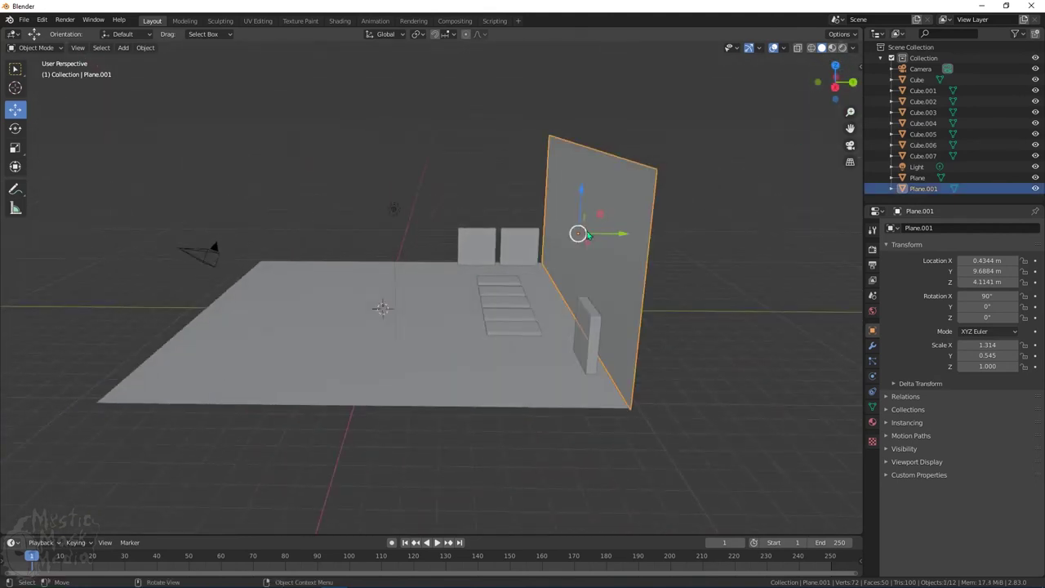
drag(618, 237, 604, 270)
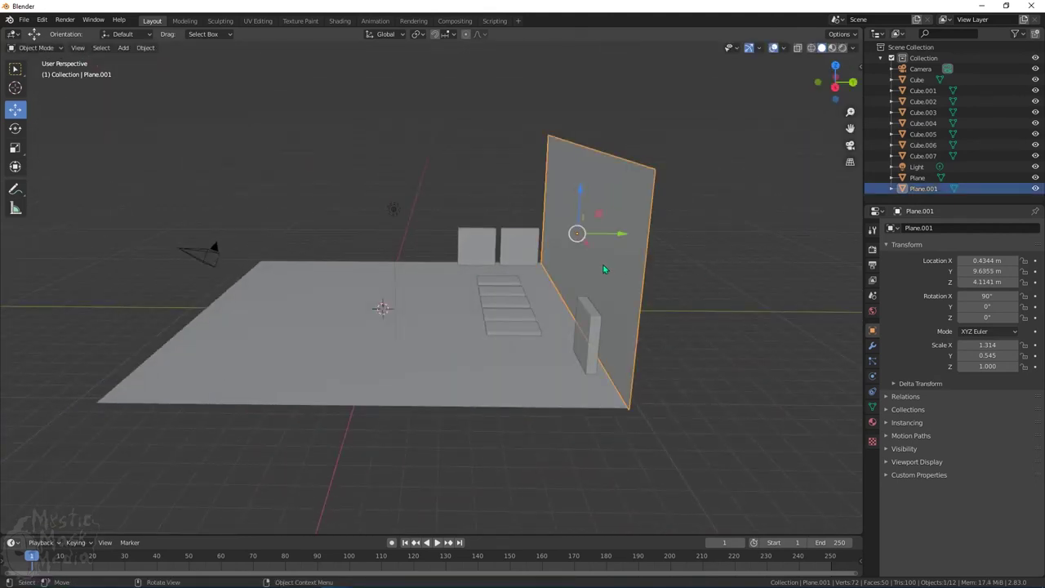
- Duplicate the wall plane in place and set the copy's Z rotation to -90°
key(shift+d)
right_click(629, 279)
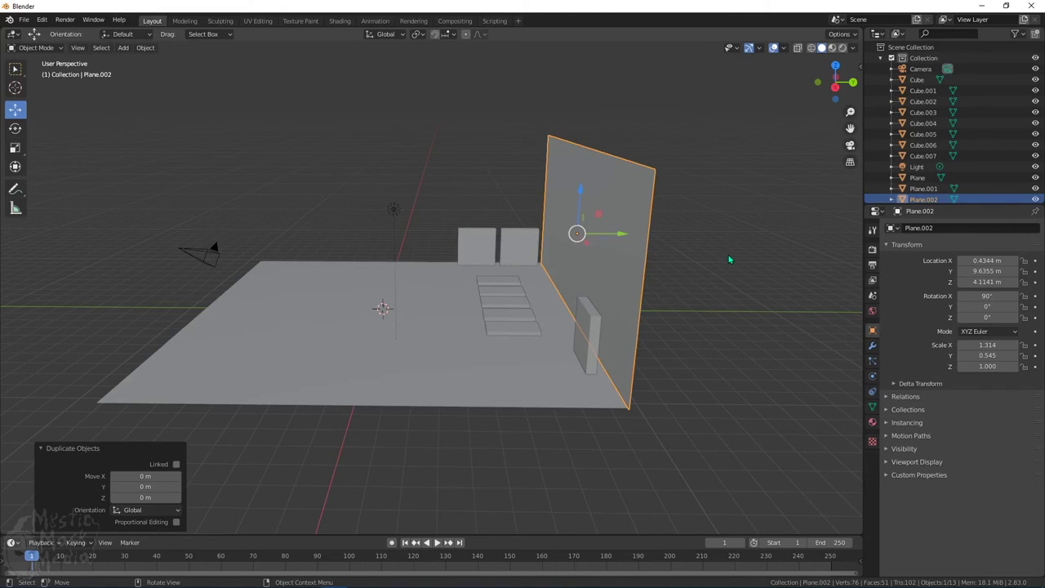
click(15, 129)
drag(563, 242, 541, 237)
key(ctrl+z)
click(966, 317)
text(-90)
key(Return)
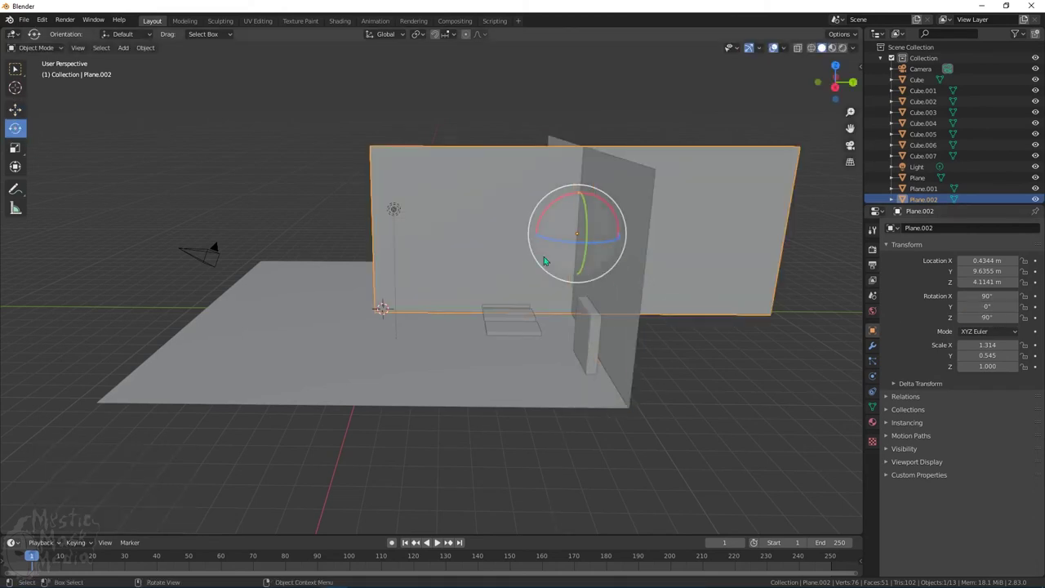
- Move the rotated wall to the floor edge behind the two parallel slabs so it forms a corner with the first wall
key(shift+space)
key(g)
drag(587, 241, 431, 216)
click(211, 325)
click(760, 219)
mouse_move(829, 89)
mouse_down()
mouse_move(868, 107)
mouse_move(879, 129)
mouse_move(823, 77)
mouse_move(820, 92)
mouse_up()
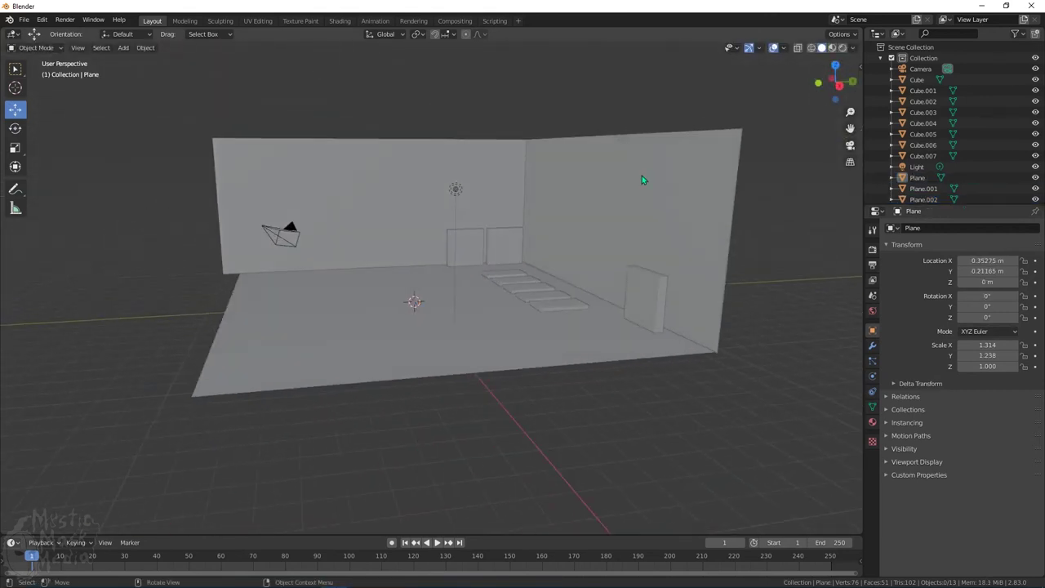
- Duplicate the first wall and move the copy along Y to about -9.12 m, at the opposite edge of the floor
click(642, 175)
key(shift+d)
right_click(648, 188)
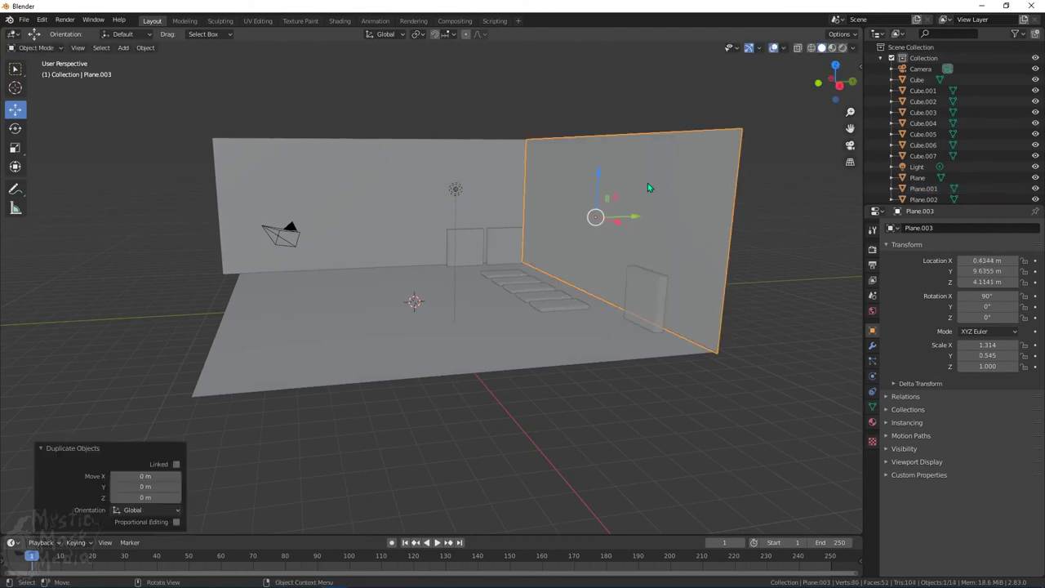
key(g)
key(y)
click(249, 299)
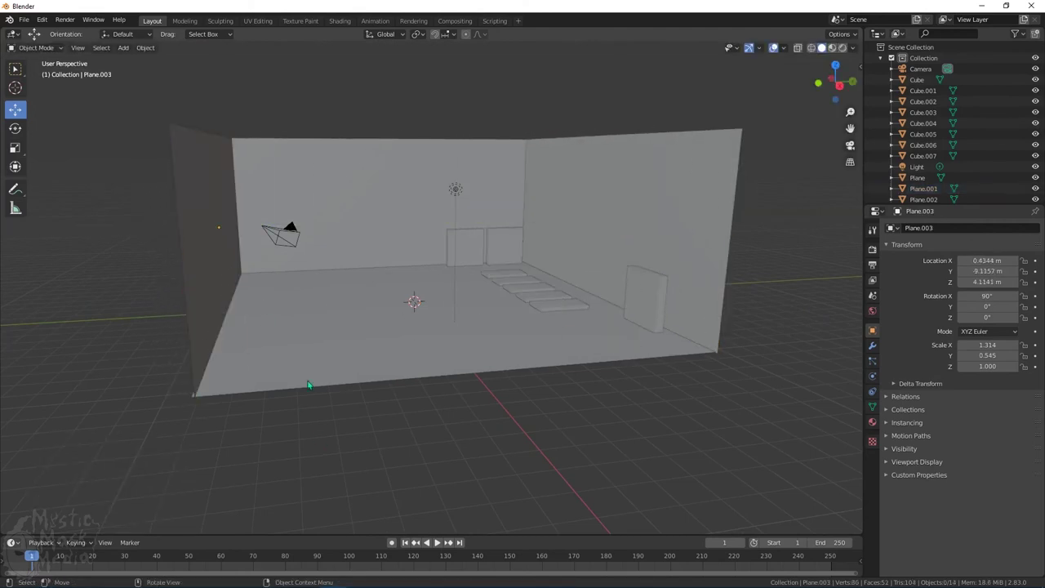
right_click(390, 398)
drag(850, 128, 815, 130)
drag(835, 87, 820, 108)
drag(634, 77, 177, 170)
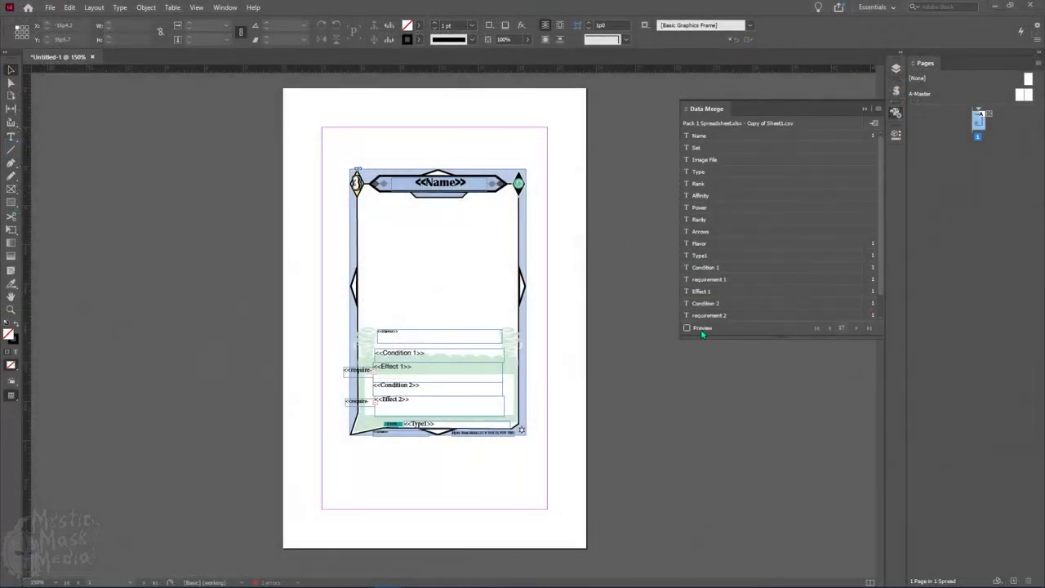
- Switch to InDesign and preview data-merge records 17 to 21 in the card template, checking how each card's text fits its frames
click(687, 328)
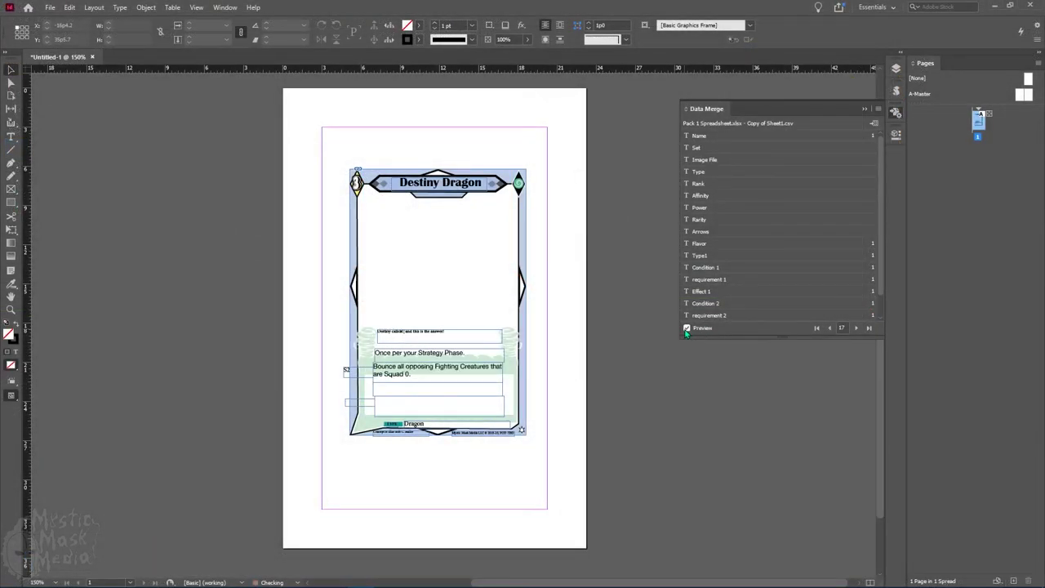
click(853, 328)
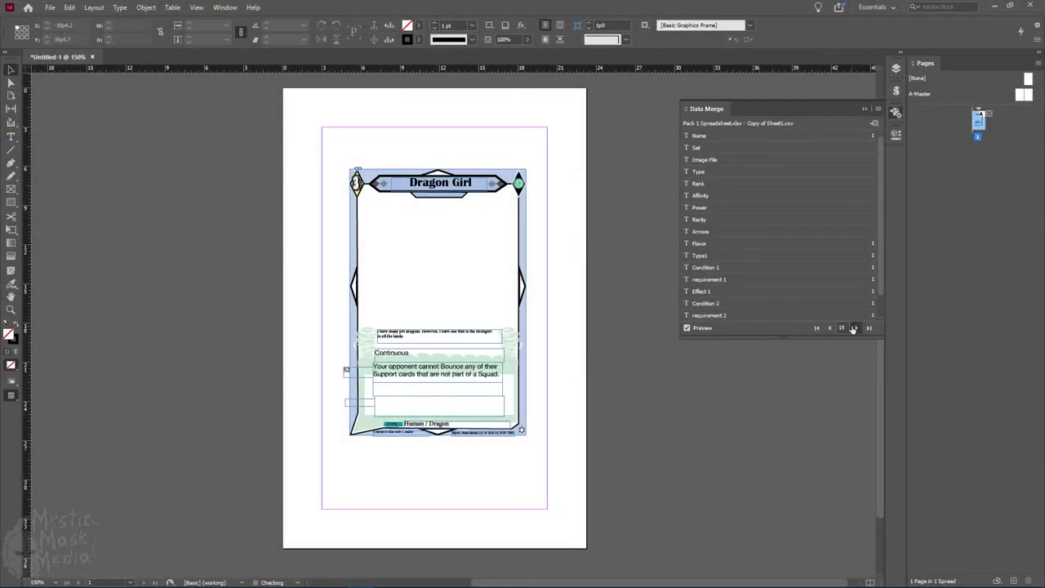
click(853, 329)
click(853, 328)
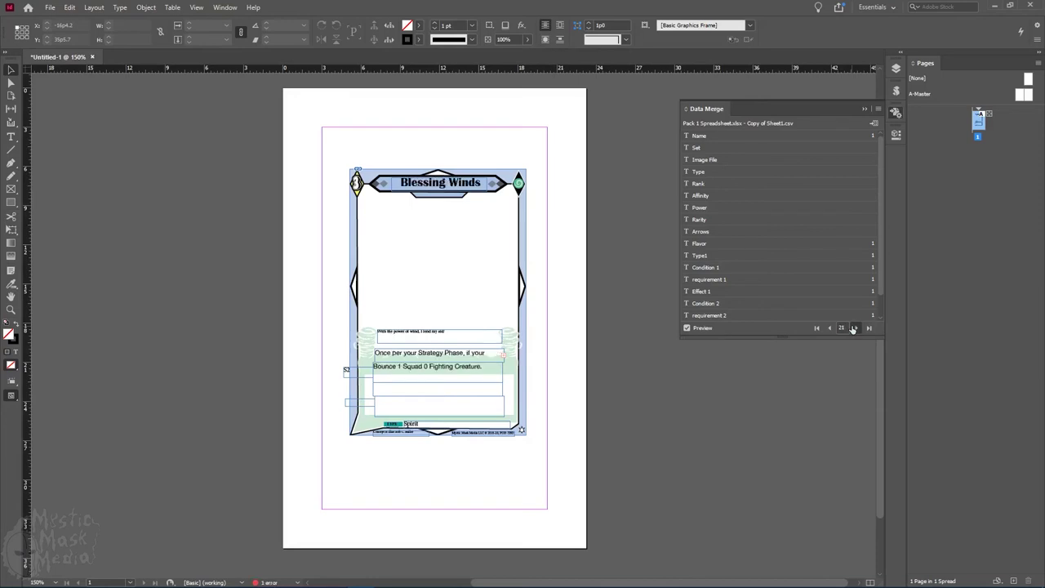
click(830, 328)
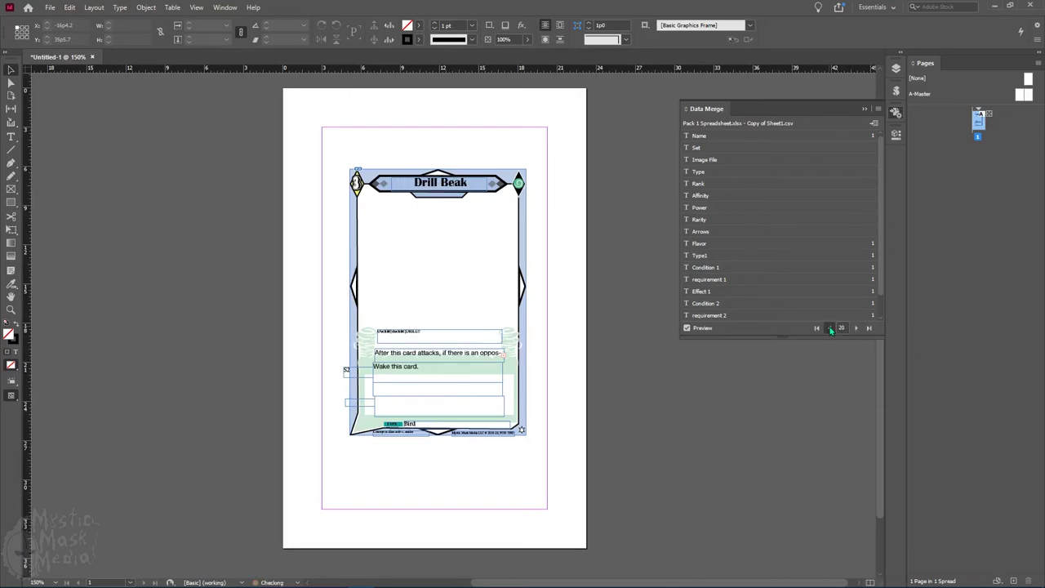
click(830, 328)
click(830, 328)
click(829, 328)
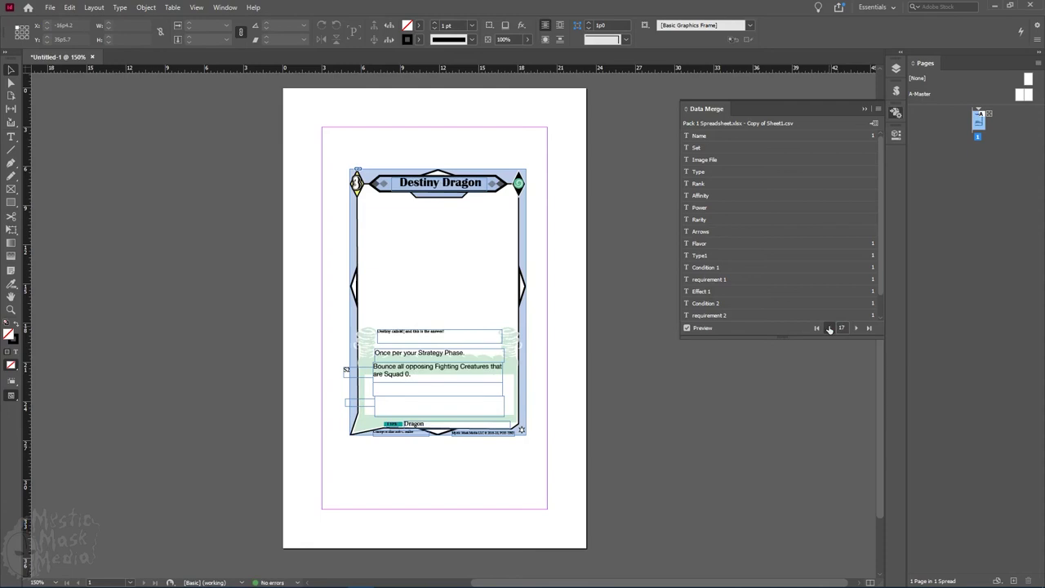
click(853, 328)
click(854, 328)
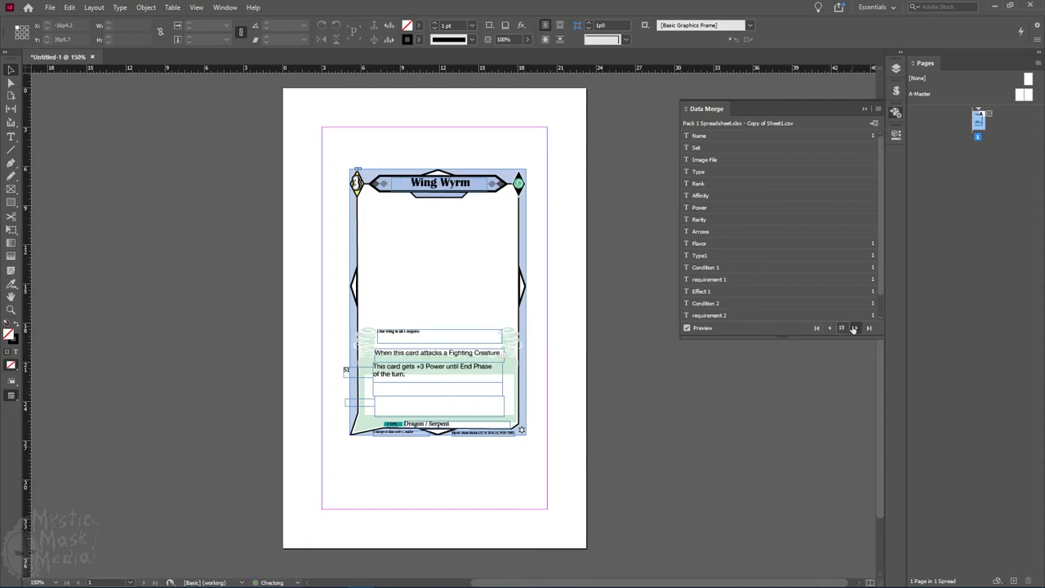
click(853, 328)
click(853, 328)
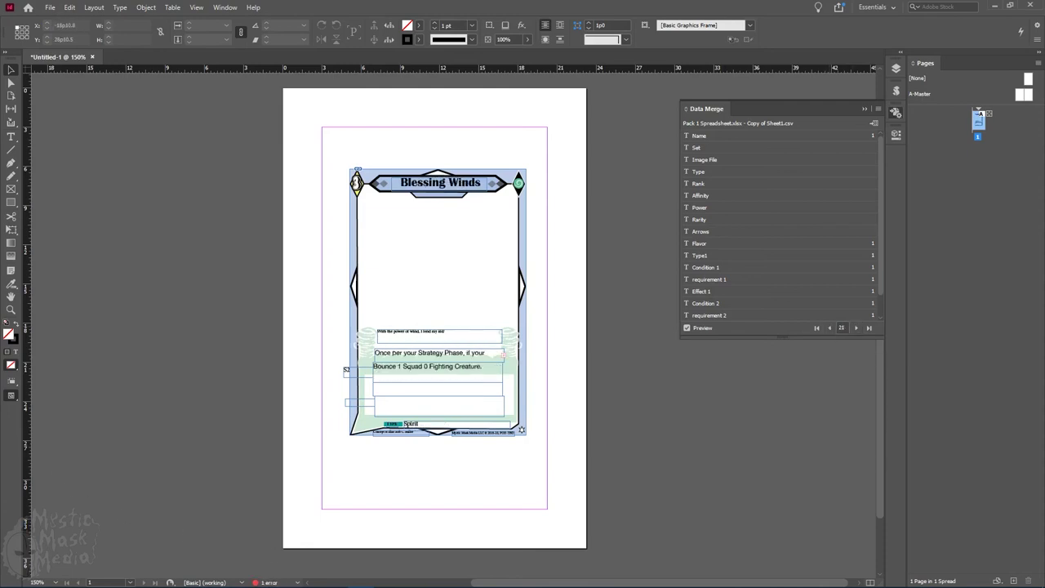
click(687, 329)
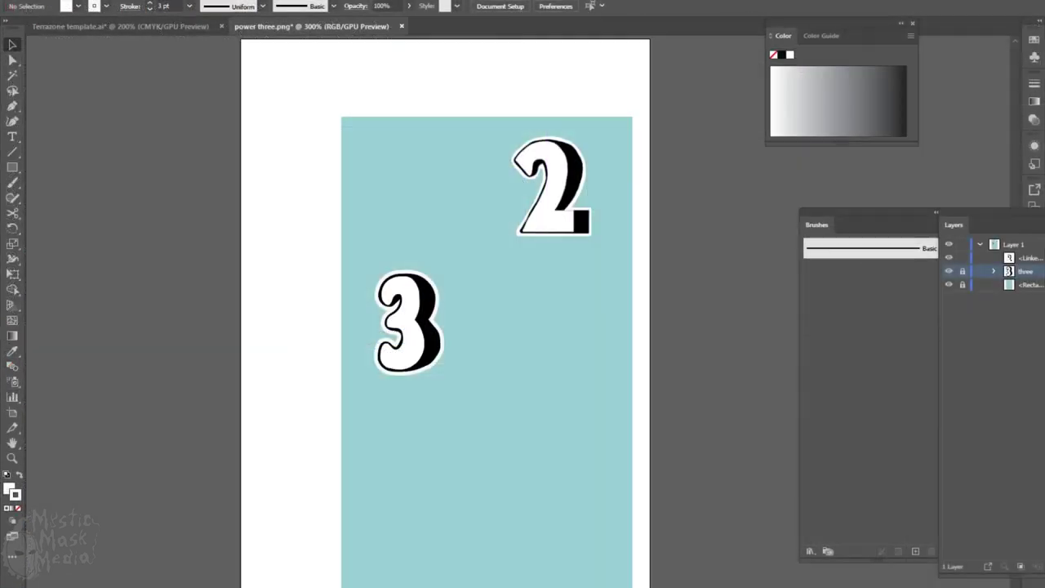
- Switch to Illustrator and place power one.png beside the 2, at about X 0.82 in, Y 0.84 in, and the 4 image beside the 3
drag(309, 243, 390, 192)
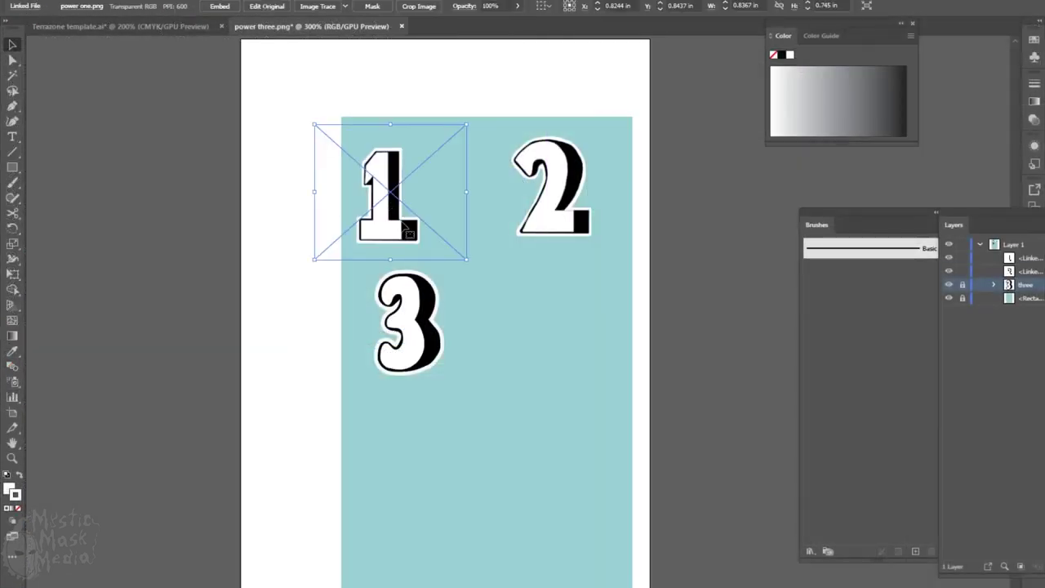
click(472, 261)
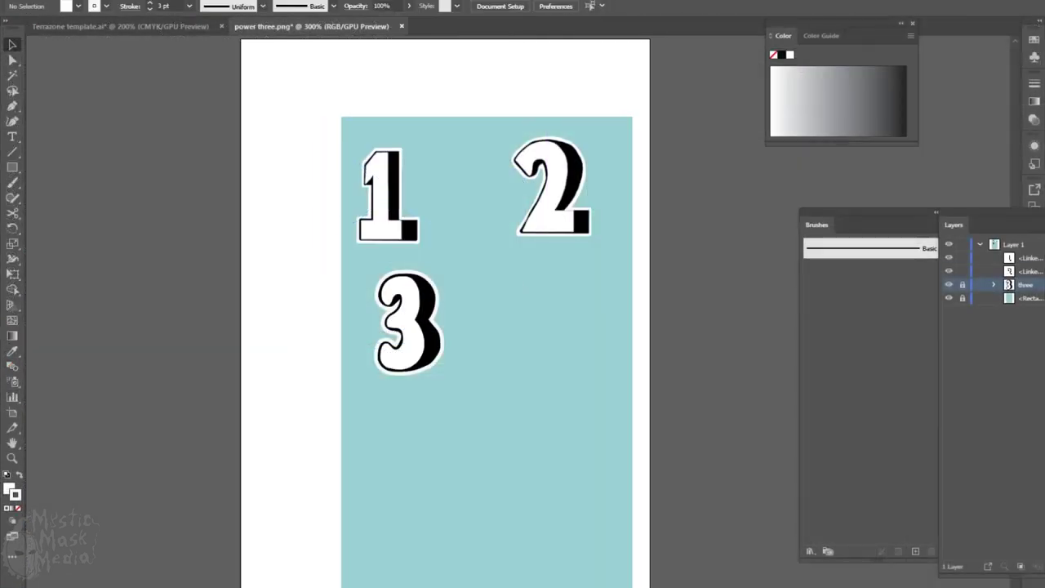
click(478, 431)
- Image-trace the 1, 2 and 4 images with the default preset and expand each tracing into vector paths
click(405, 229)
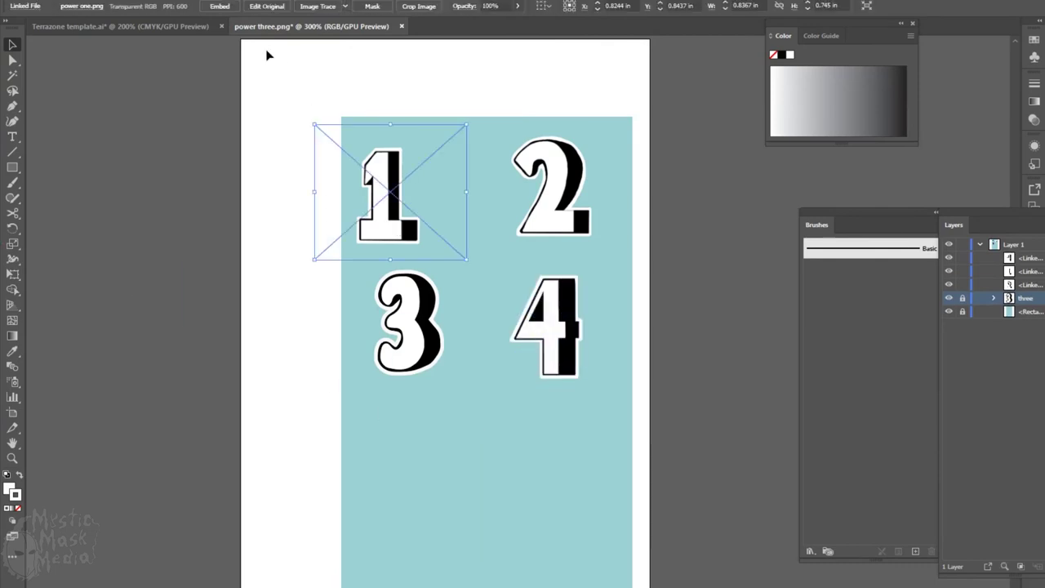
click(325, 8)
click(324, 8)
click(552, 203)
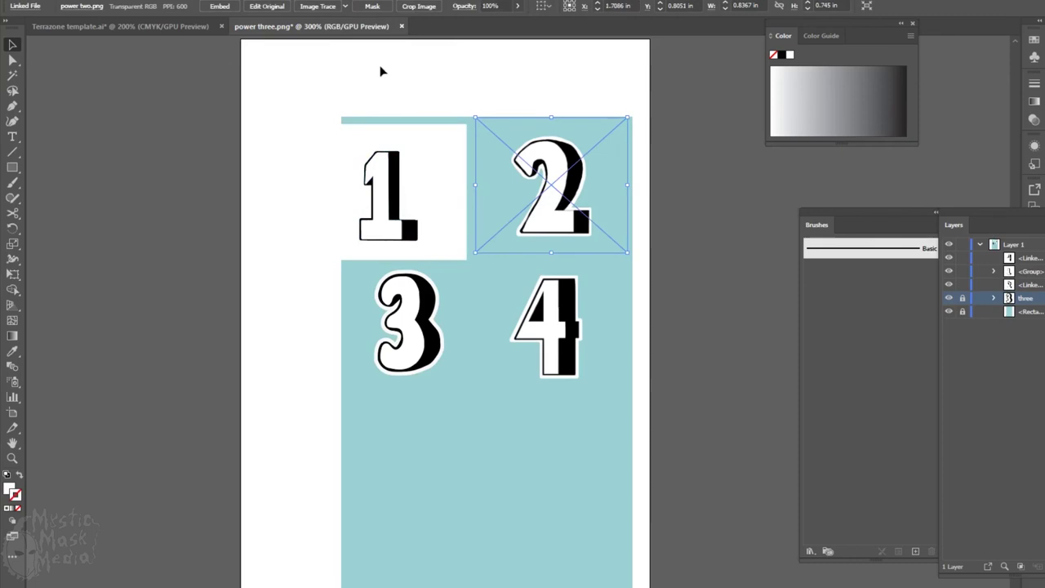
click(318, 6)
click(547, 327)
click(318, 5)
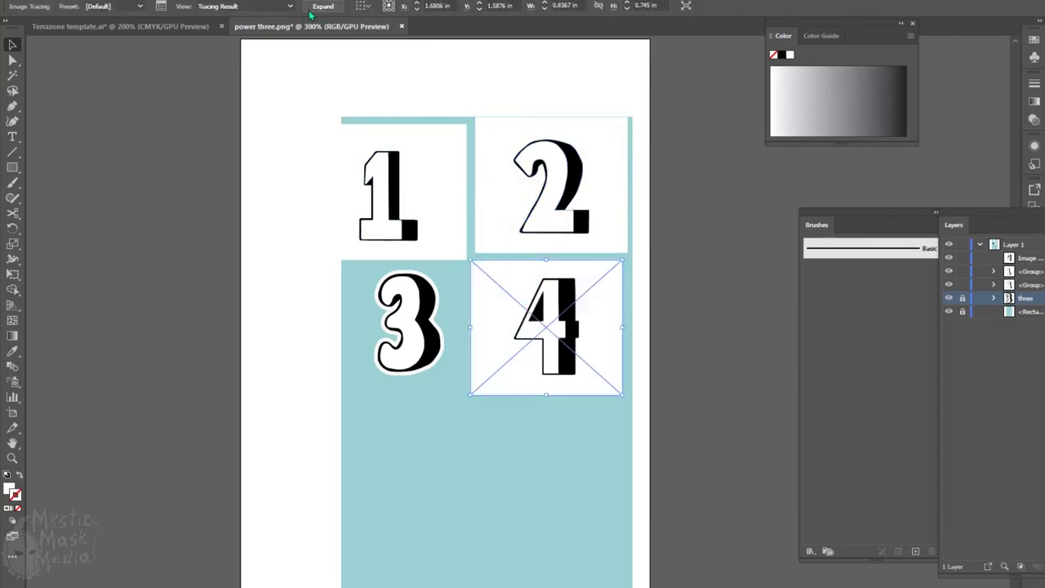
- Toggle the visibility of the number layers to identify which group holds each traced number
click(950, 298)
click(949, 299)
click(1031, 286)
click(949, 285)
click(949, 285)
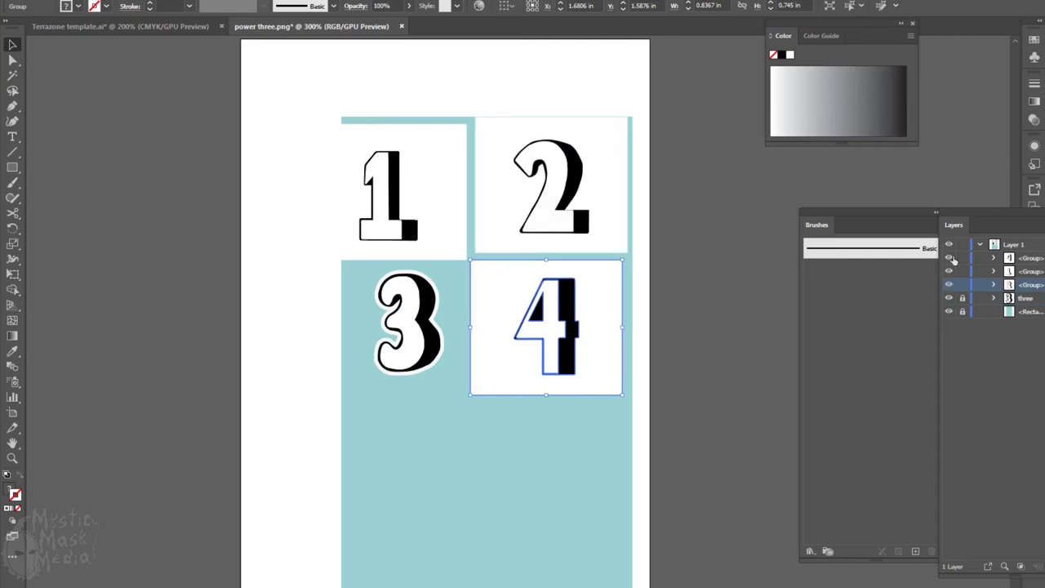
click(950, 258)
click(949, 258)
click(1011, 259)
click(523, 369)
ctrl+click(528, 345)
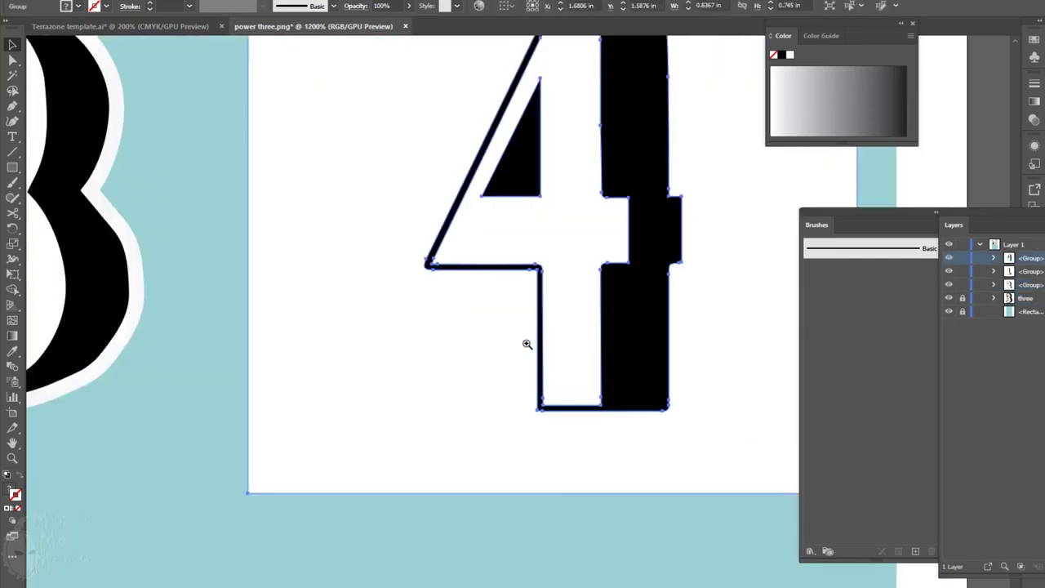
ctrl+alt+click(508, 310)
drag(491, 296, 460, 377)
key(Delete)
key(ctrl+z)
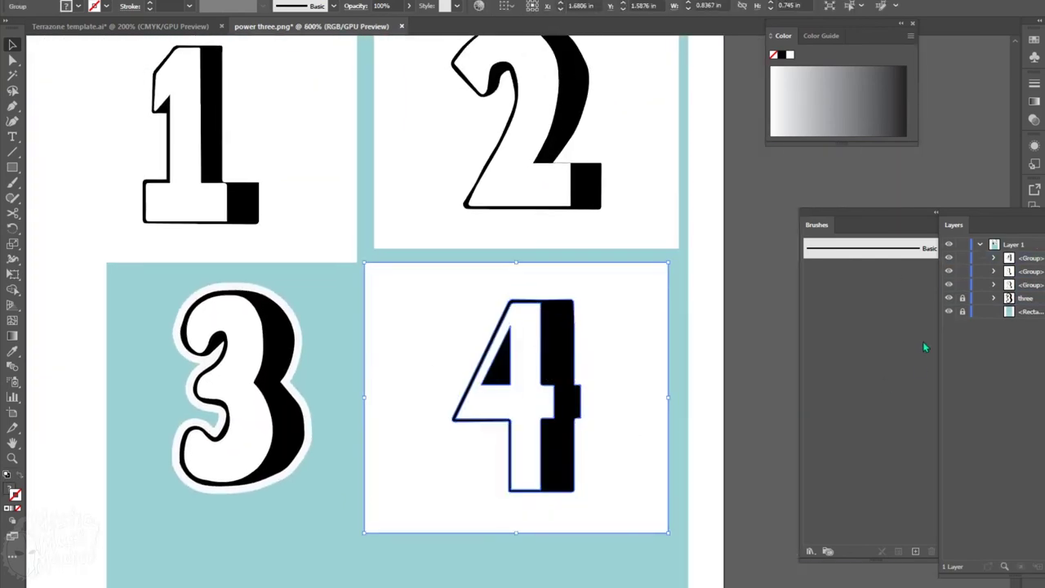
- Expand the traced 4's layer group and select the third path inside it
click(994, 258)
click(1025, 297)
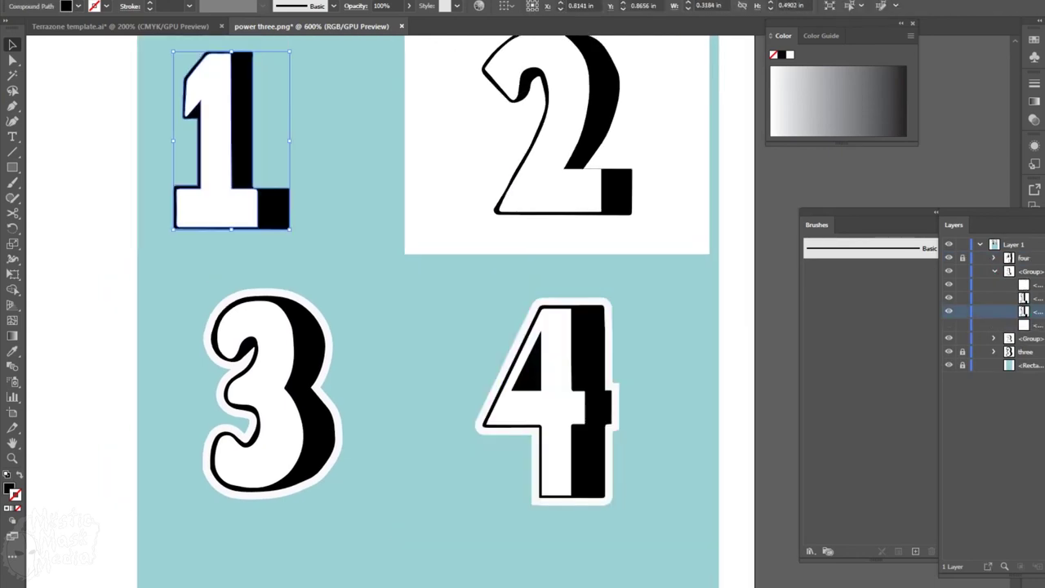
- Give the 1's black compound path a white 3 pt stroke
click(7, 509)
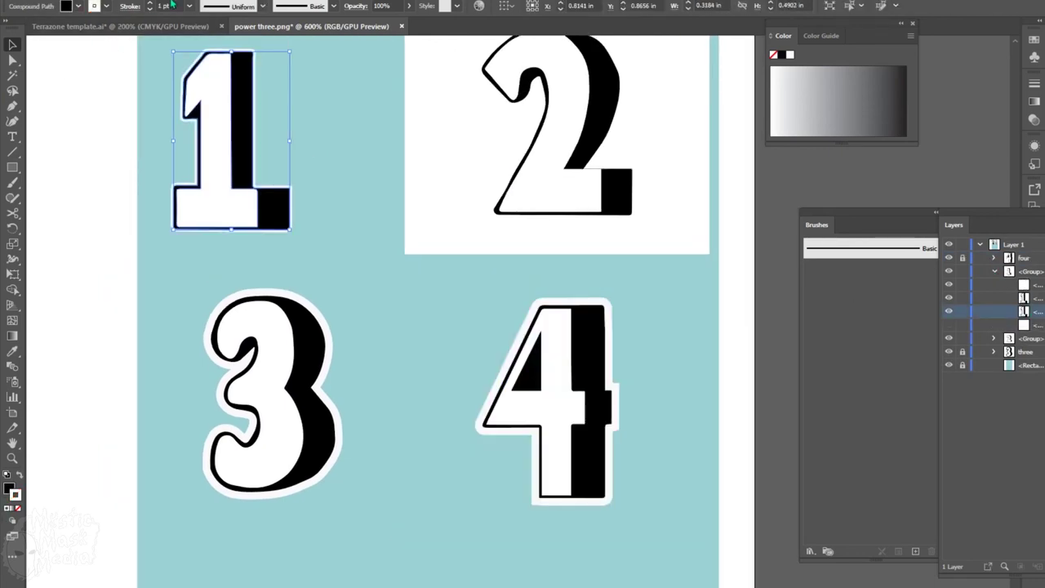
click(150, 4)
click(150, 3)
click(995, 271)
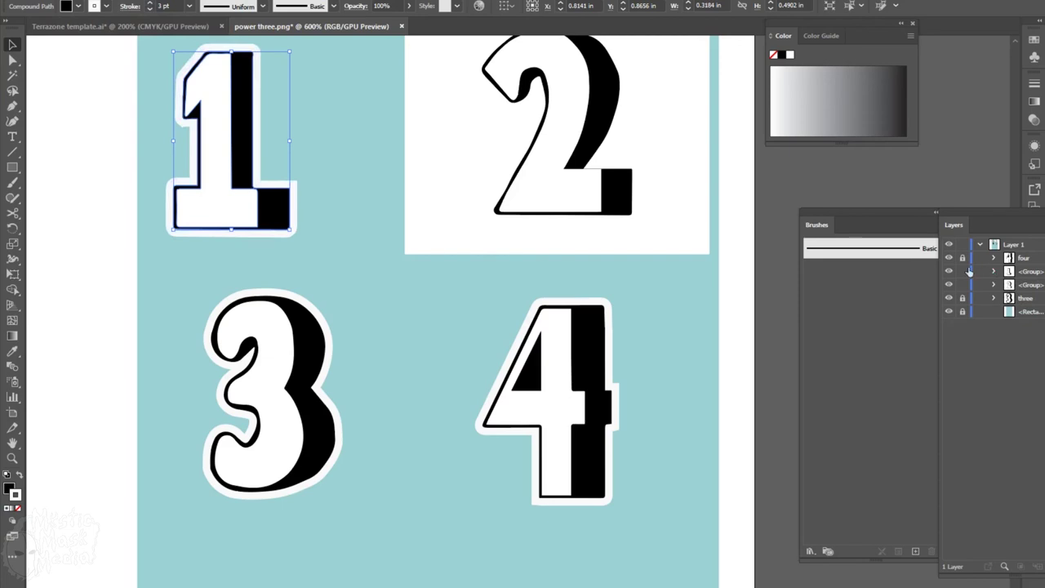
- Lock the 1's group and hide the white background path inside the traced 2's group
click(989, 286)
click(994, 286)
click(993, 325)
click(949, 326)
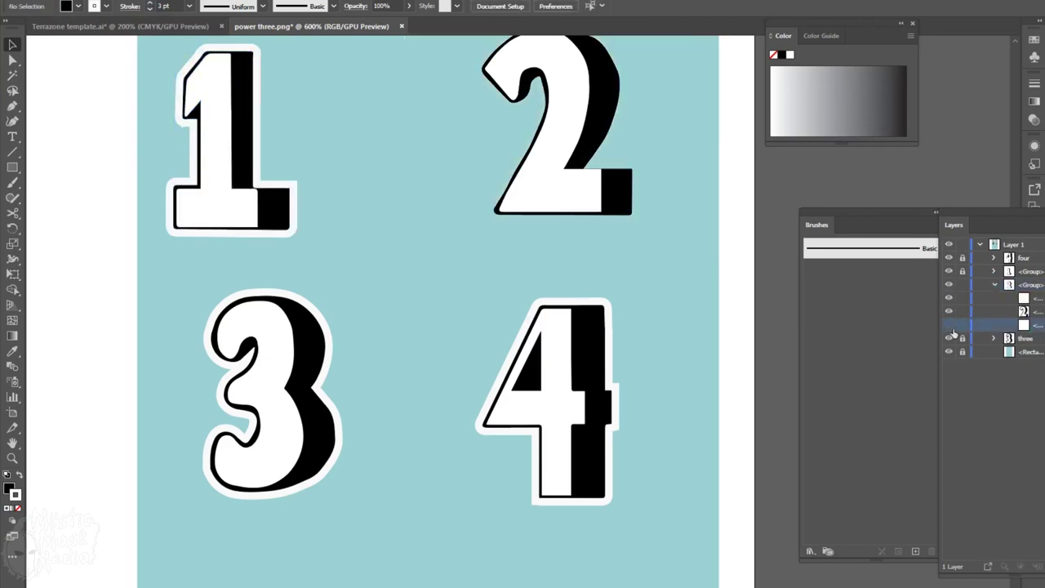
- Duplicate the 2's black compound path inside its group and give the lower copy a white 3 pt stroke
click(998, 313)
click(1044, 312)
click(1044, 225)
click(967, 257)
click(998, 325)
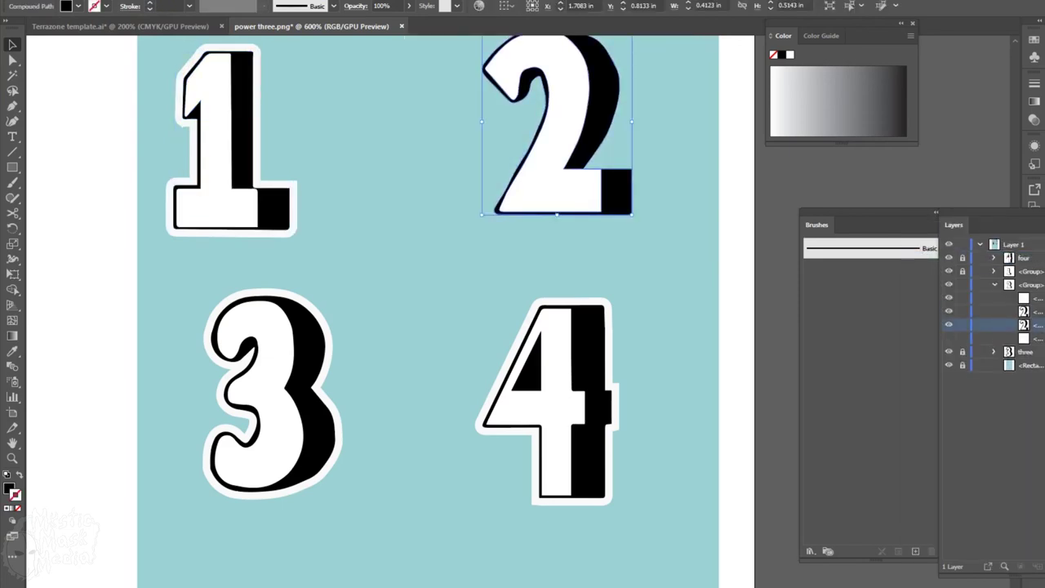
click(7, 508)
click(152, 8)
click(152, 7)
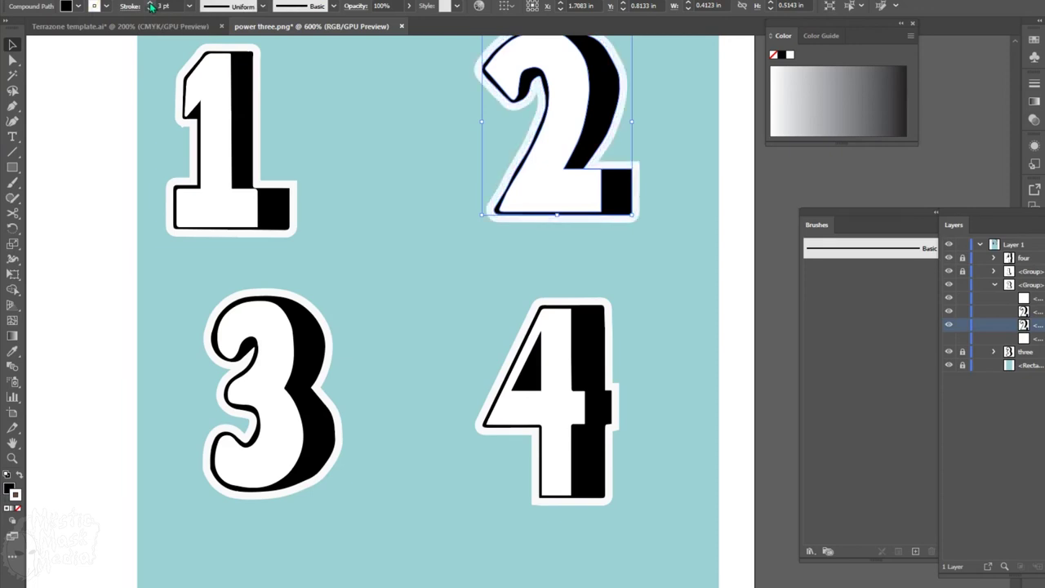
key(ctrl+shift+a)
- Collapse the 2's layer group and unlock the groups of the 1, 3 and 4, keeping the background rectangle locked
ctrl+alt+click(394, 256)
ctrl+alt+click(393, 257)
drag(527, 326, 348, 260)
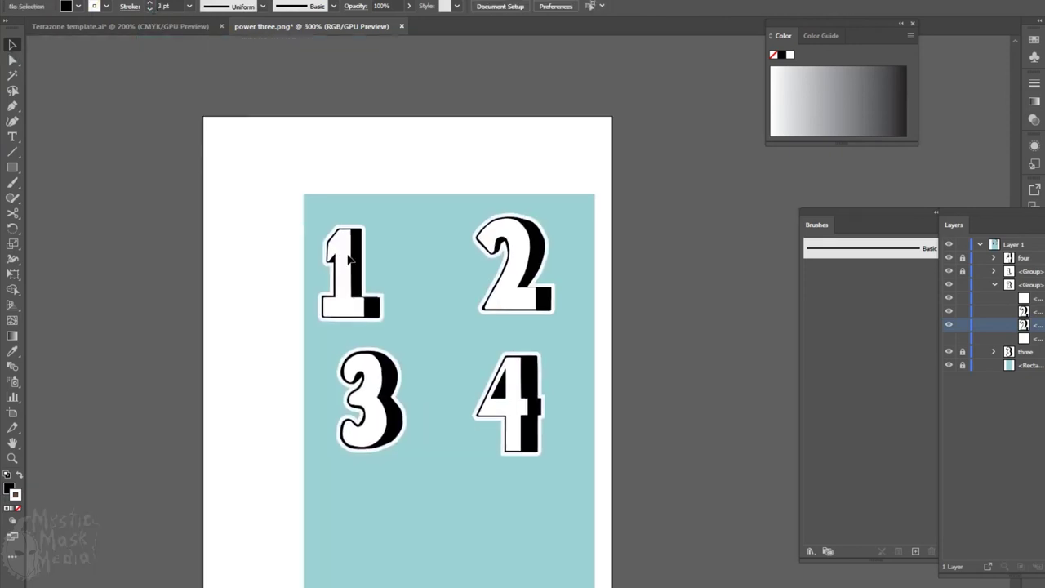
click(994, 285)
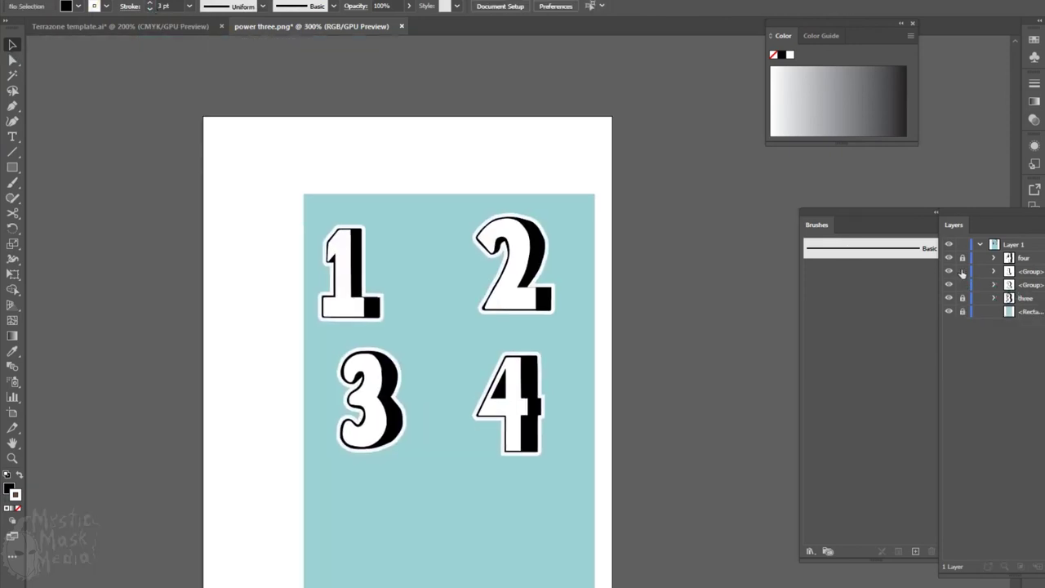
- Move the outlined 1 and 2 to the artboard's upper-left corner, placing the 2 over the 1
drag(344, 297, 261, 211)
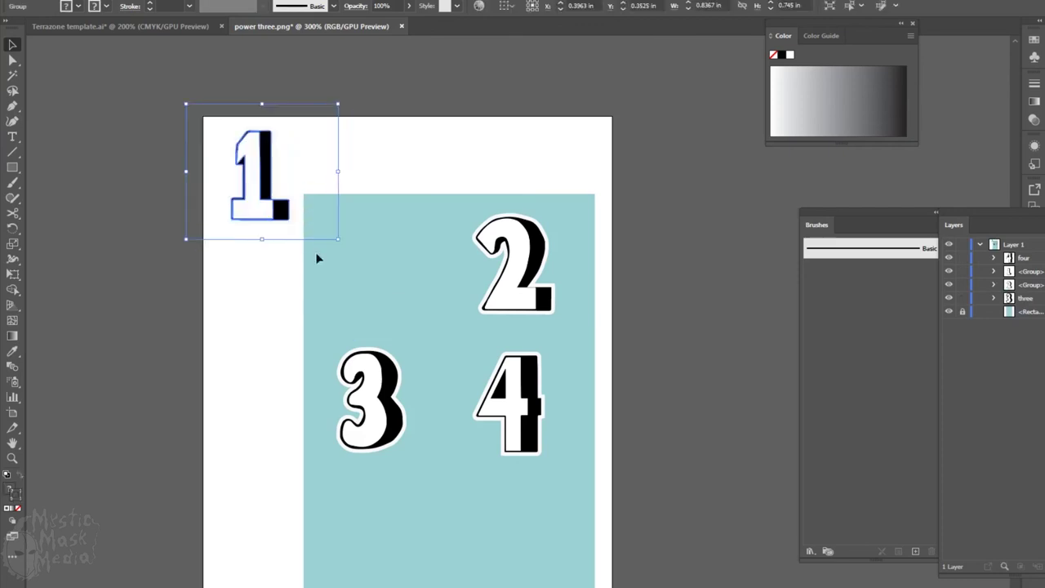
click(511, 302)
drag(512, 302, 254, 211)
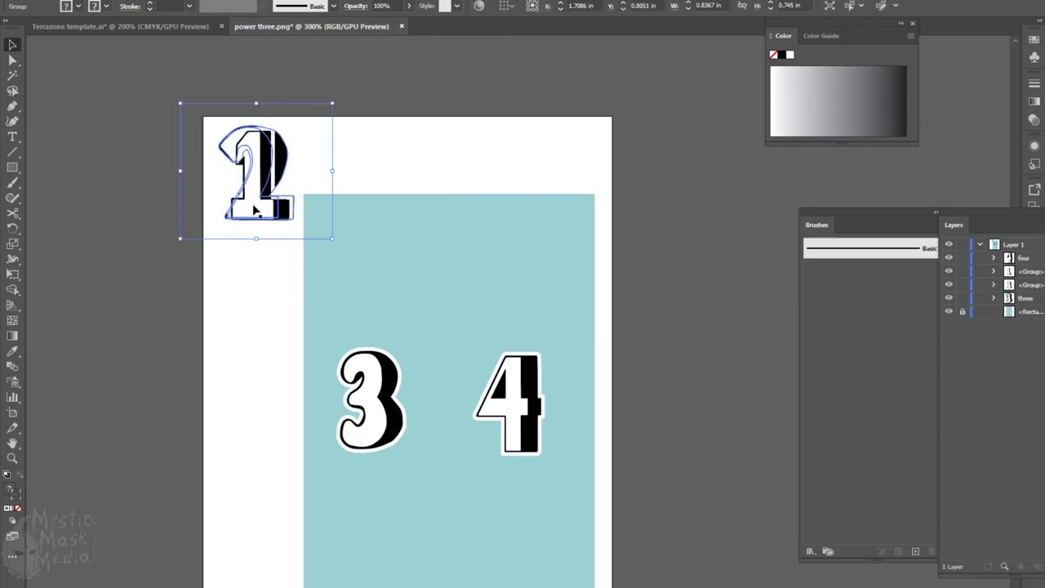